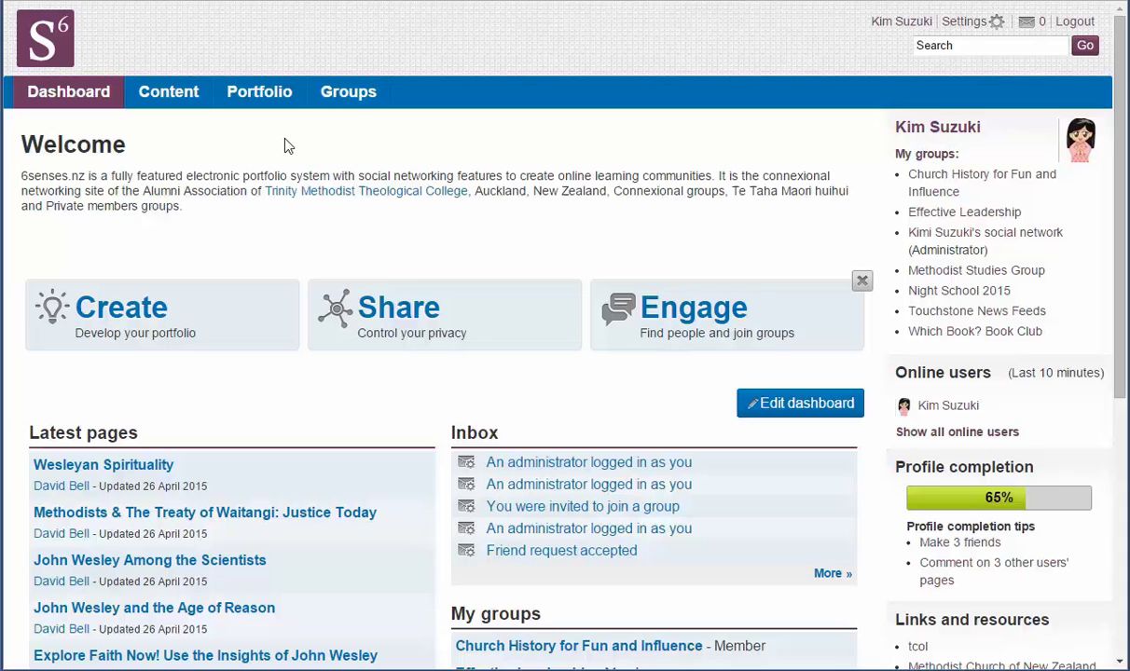
Go to Portfolio > Pages to list the existing portfolio pages
mouse_move(268, 105)
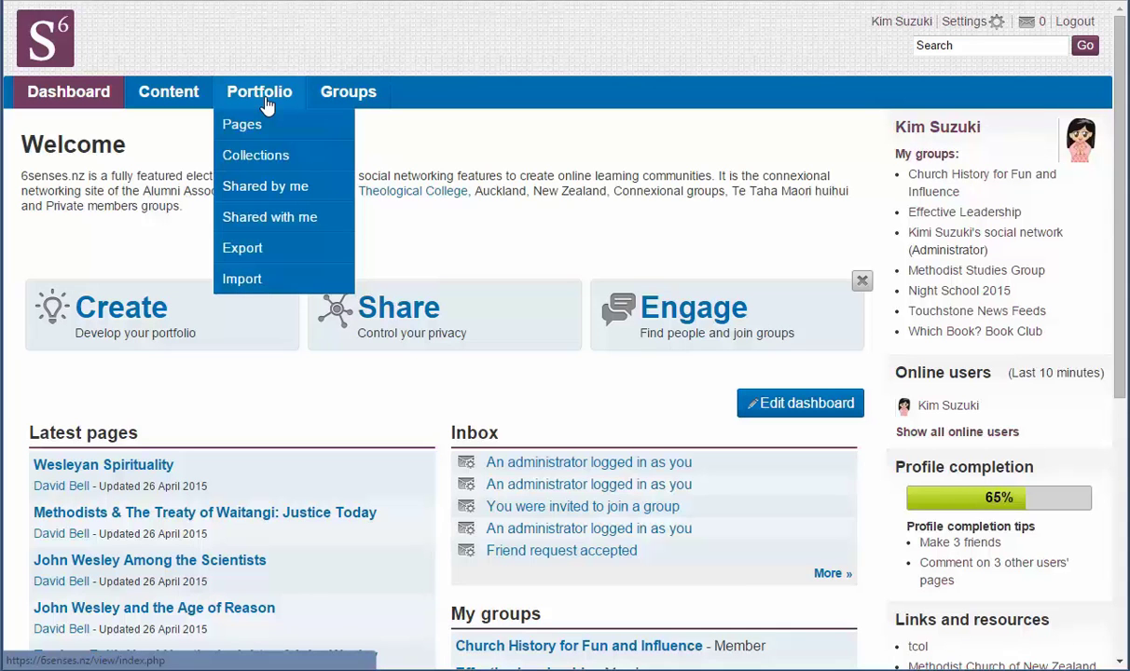
left_click(251, 130)
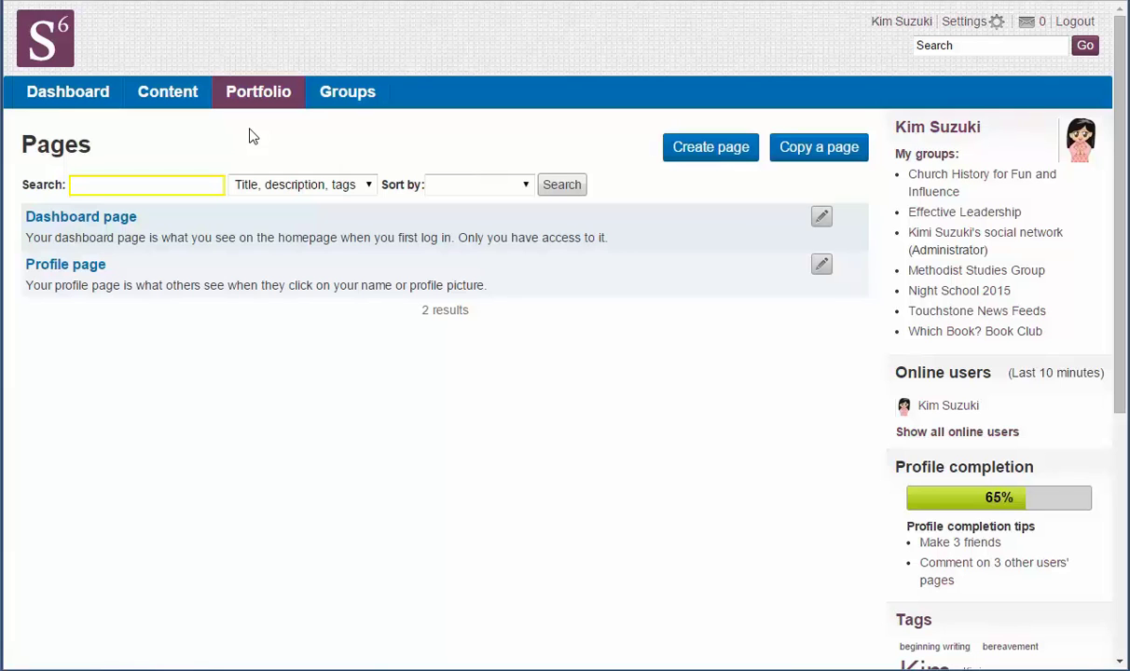
Create a new page, replacing 'Untitled' with the title 'My take on the world by' plus the author's name
left_click(705, 149)
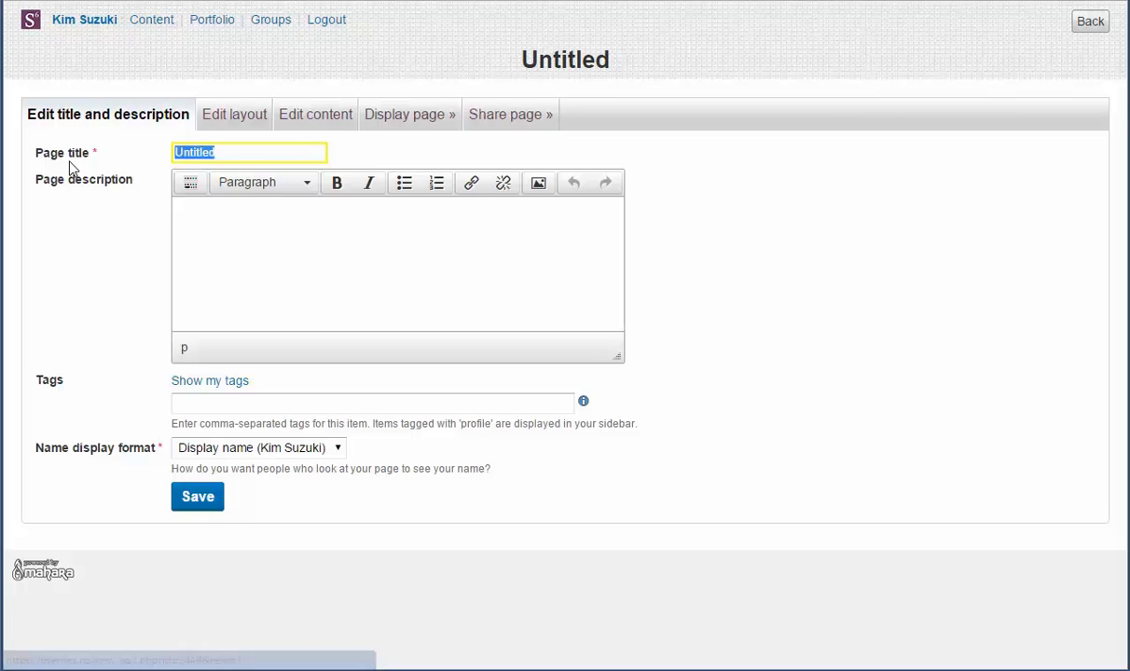
left_click(223, 153)
double_click(191, 152)
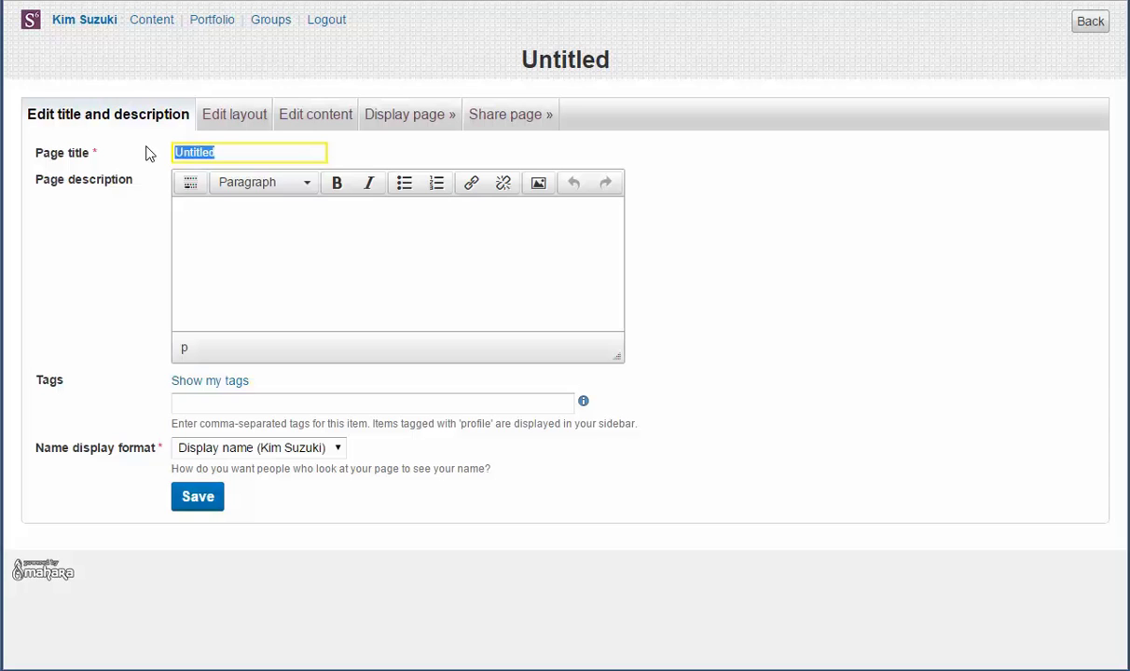
type("My take on the world")
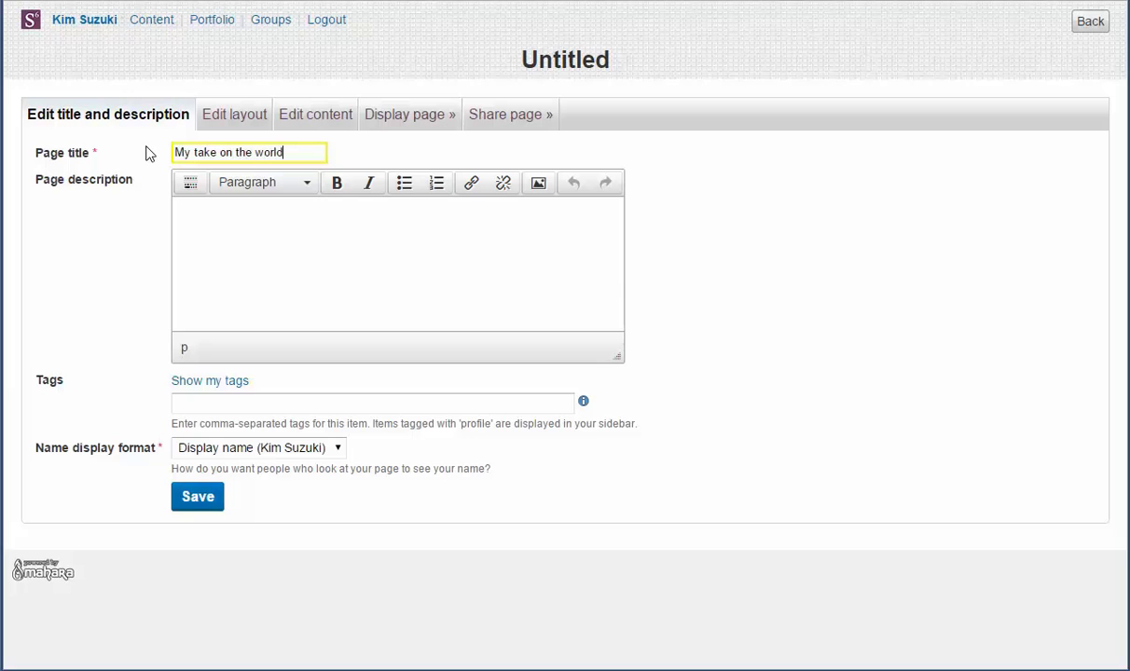
type(" by Kim")
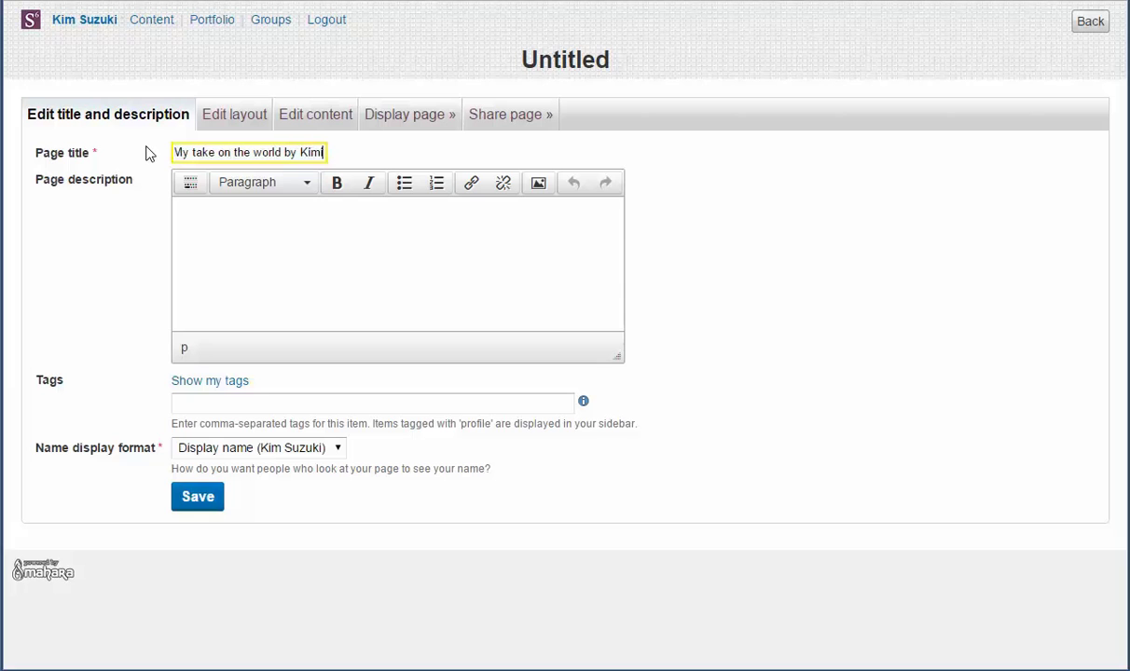
Add the description 'My journals on life as a parish steward.', fixing the missing space
left_click(191, 213)
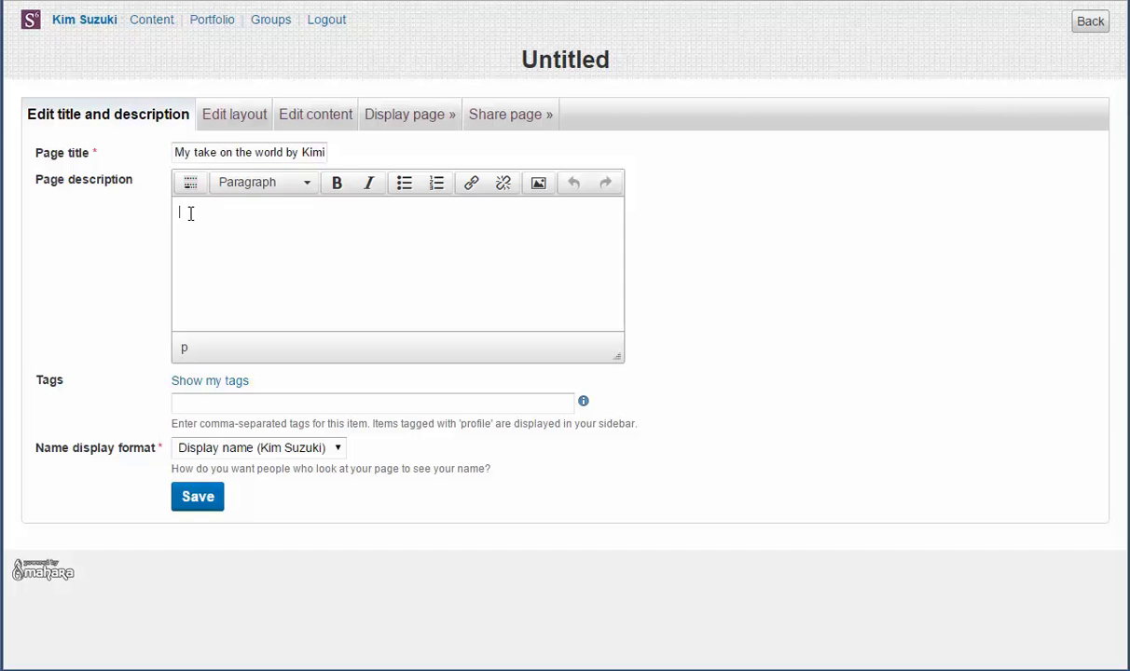
type("My journals on life as aparish st")
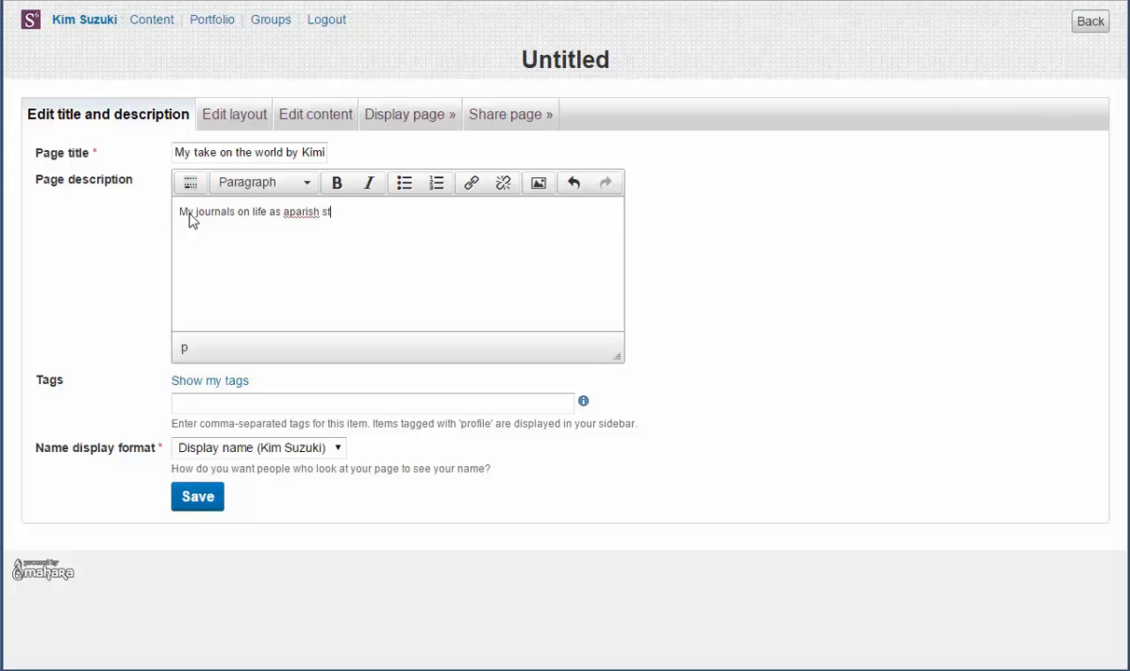
type("eward.")
left_click(288, 212)
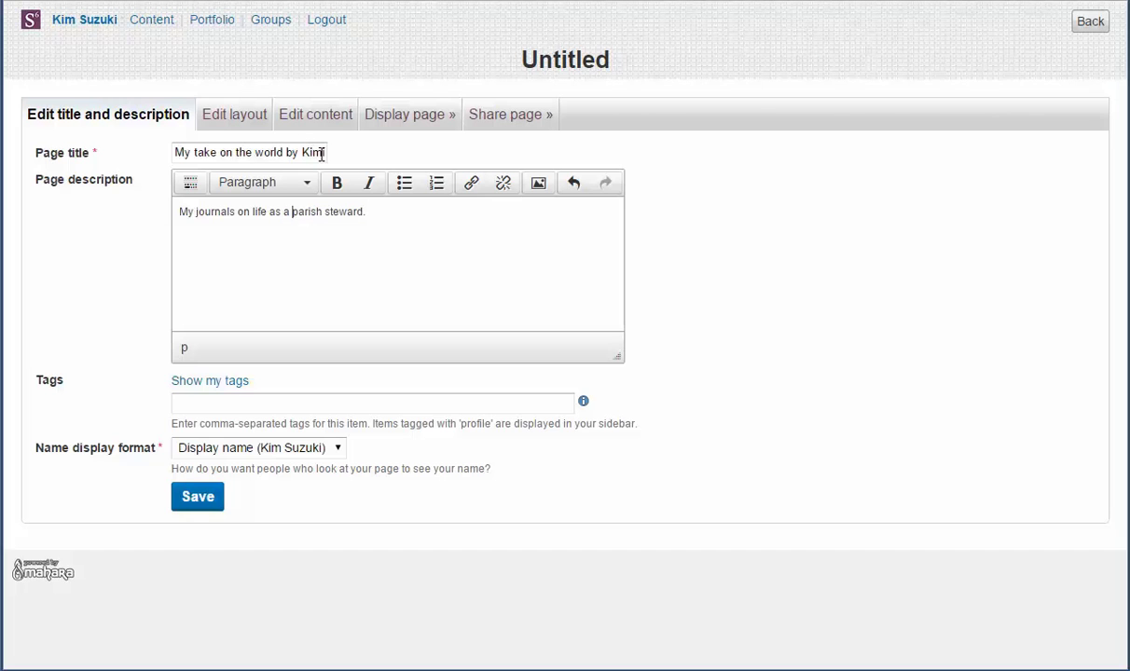
left_click_drag(311, 152, 179, 144)
left_click_drag(359, 210, 186, 213)
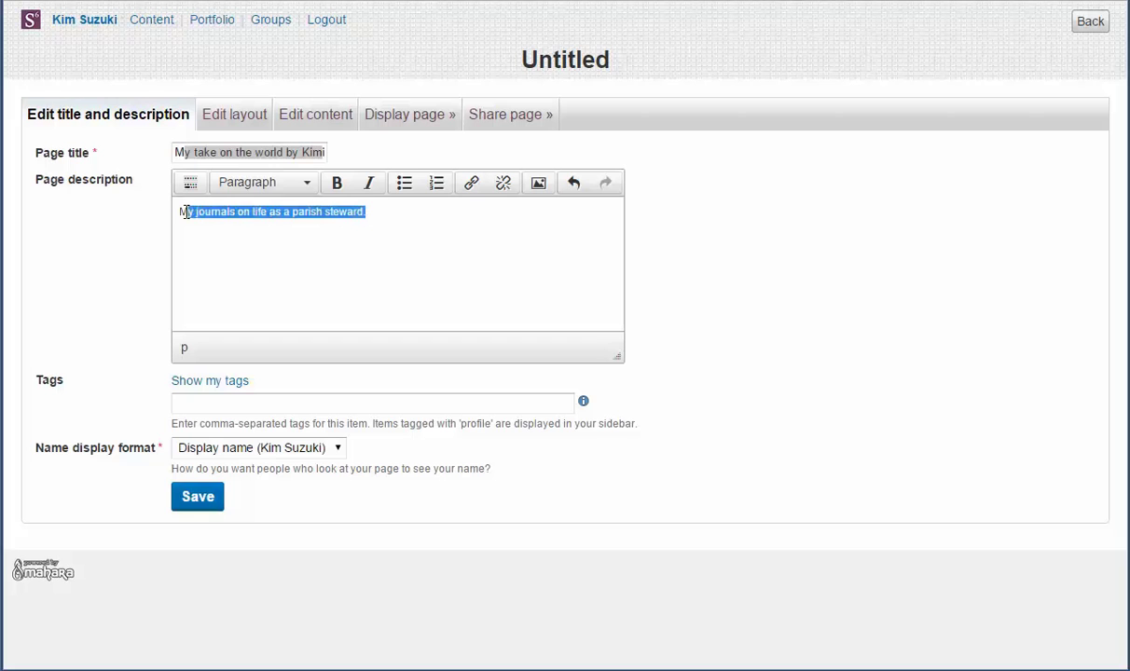
left_click(225, 265)
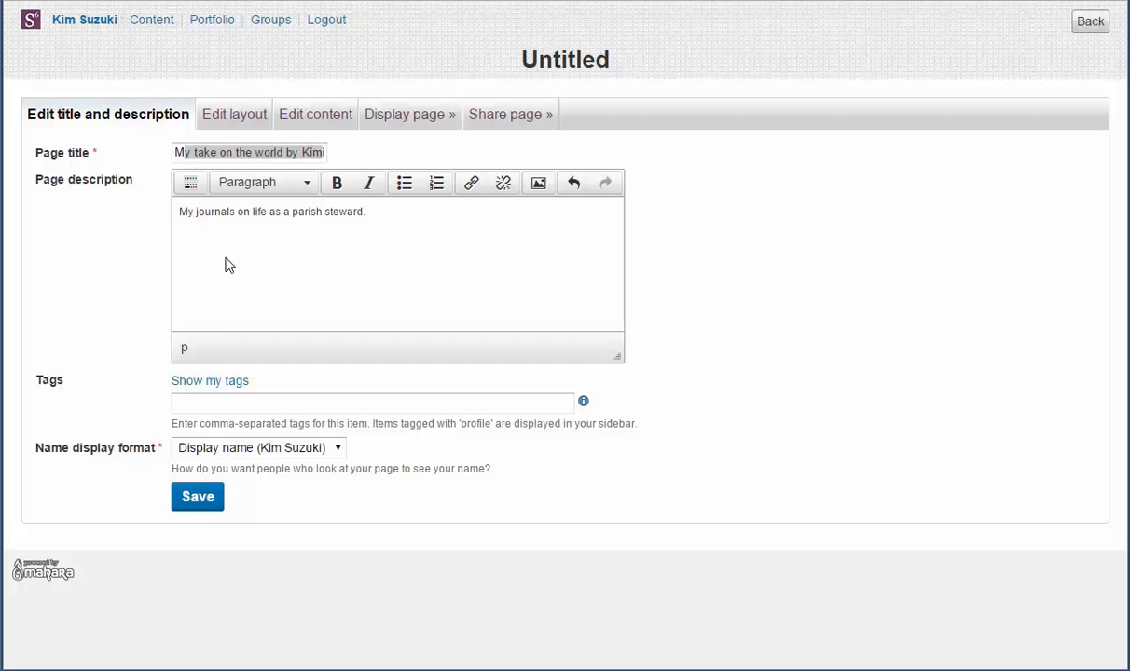
Save the page details, leaving the empty three-column content editor showing
left_click(210, 508)
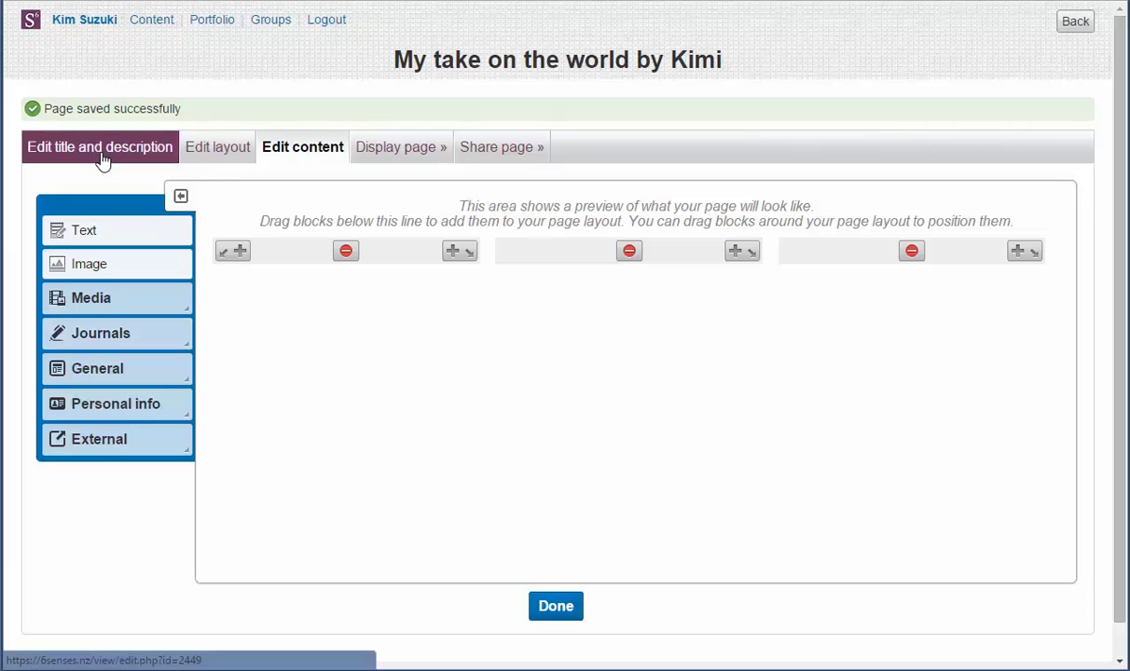
left_click_drag(722, 58, 377, 38)
left_click(140, 56)
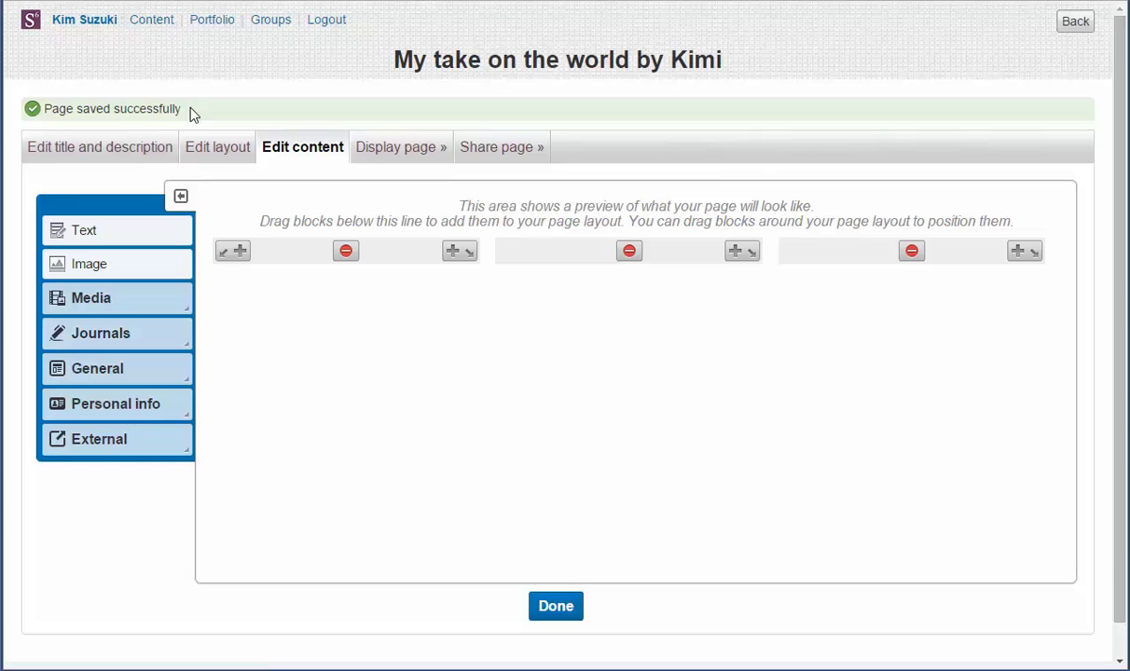
left_click_drag(182, 109, 47, 110)
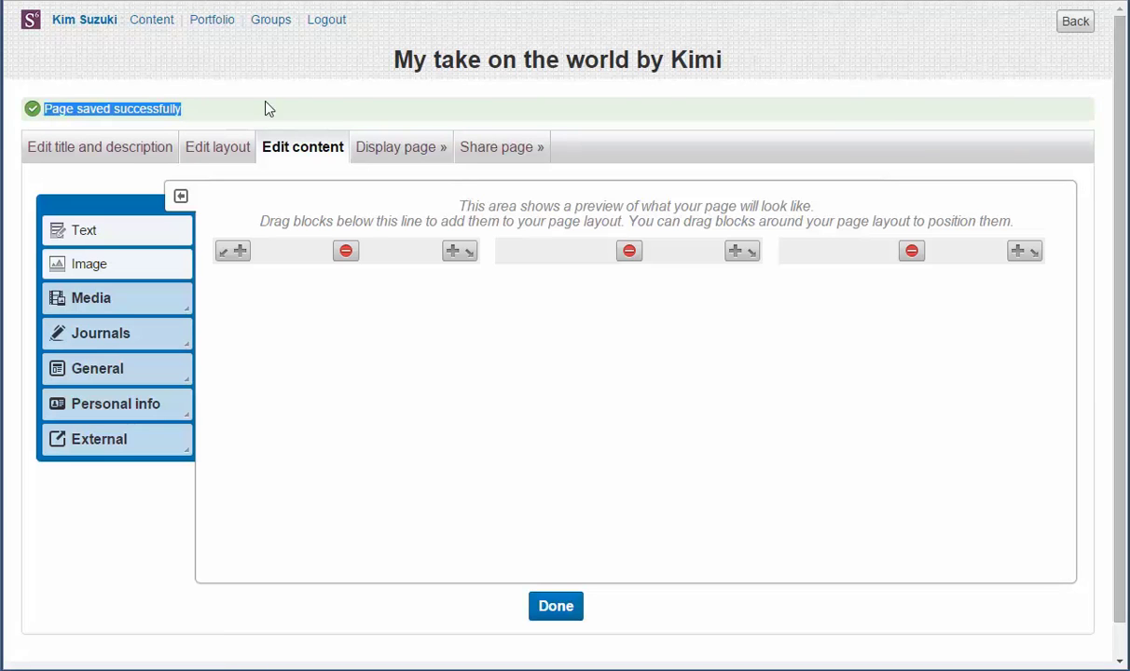
left_click(286, 60)
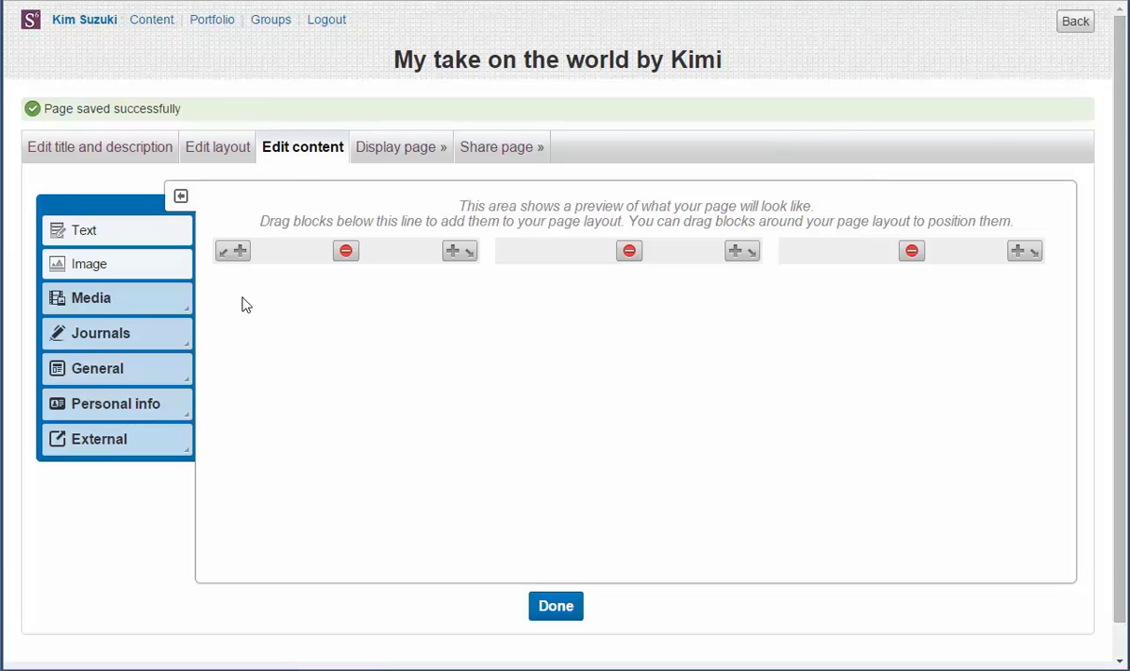
Drag a Journal block from the Journals group into the page's first column
left_click(127, 341)
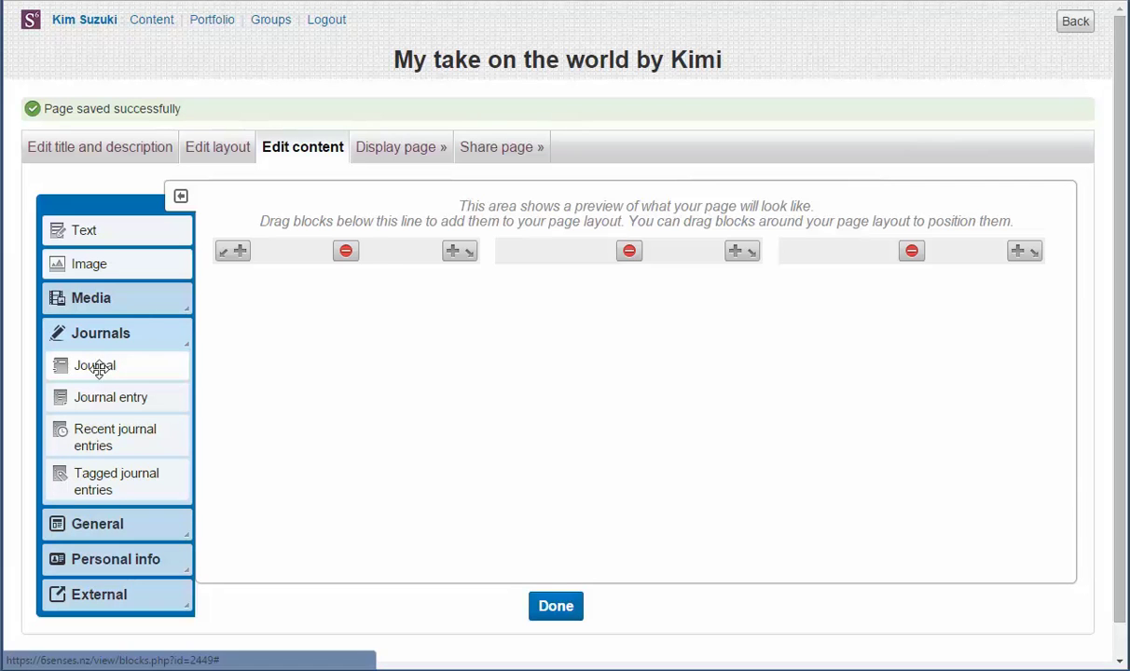
left_click_drag(99, 369, 319, 287)
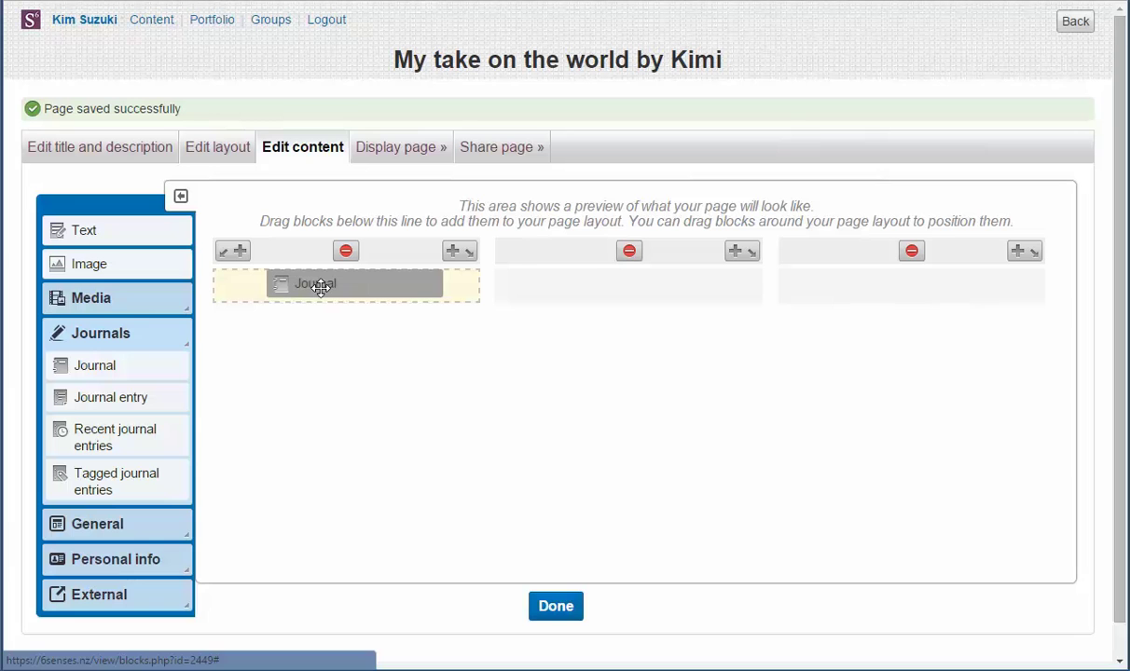
left_click_drag(319, 287, 322, 295)
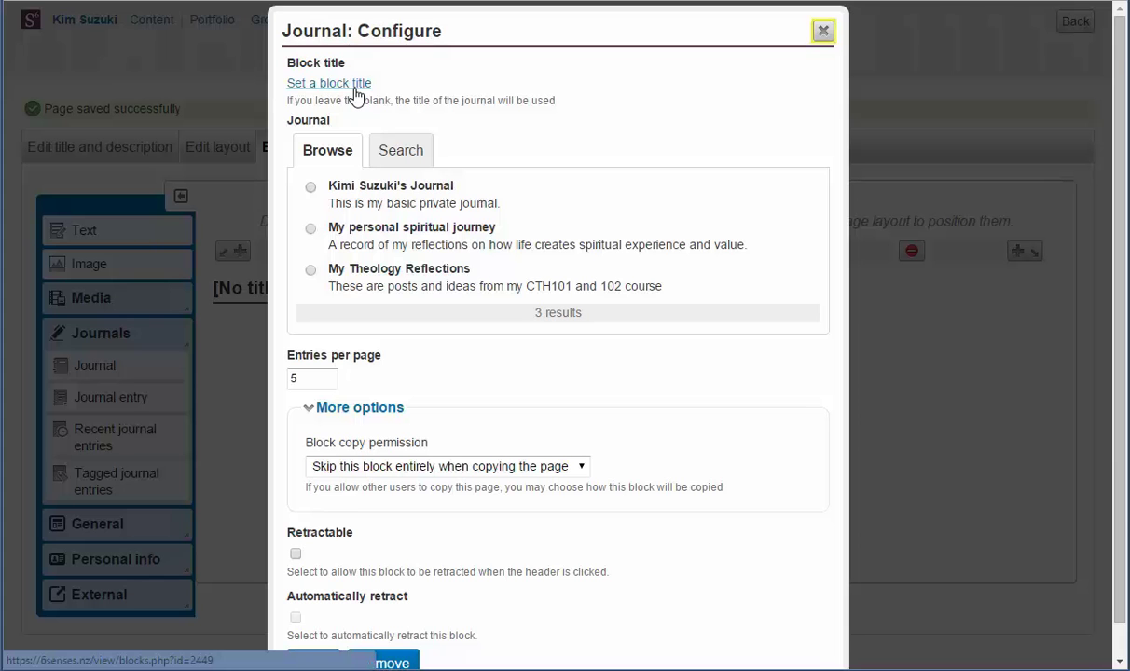
Title the journal block 'My blog entries', show the basic private journal at 5 entries per page
left_click(354, 86)
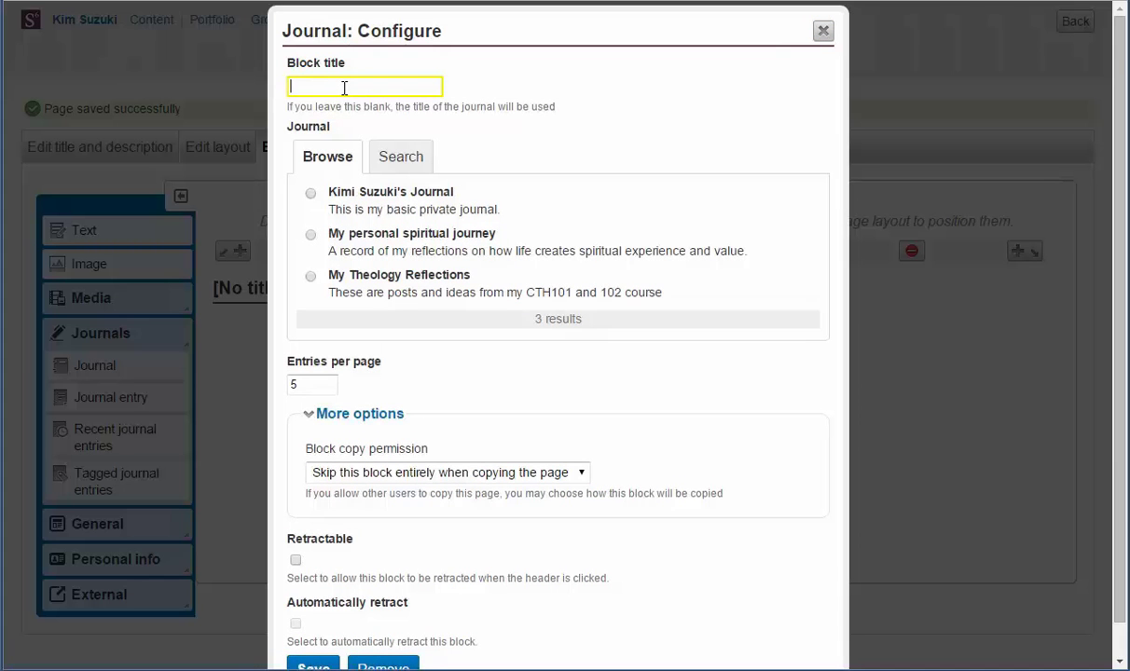
type("My blog entries")
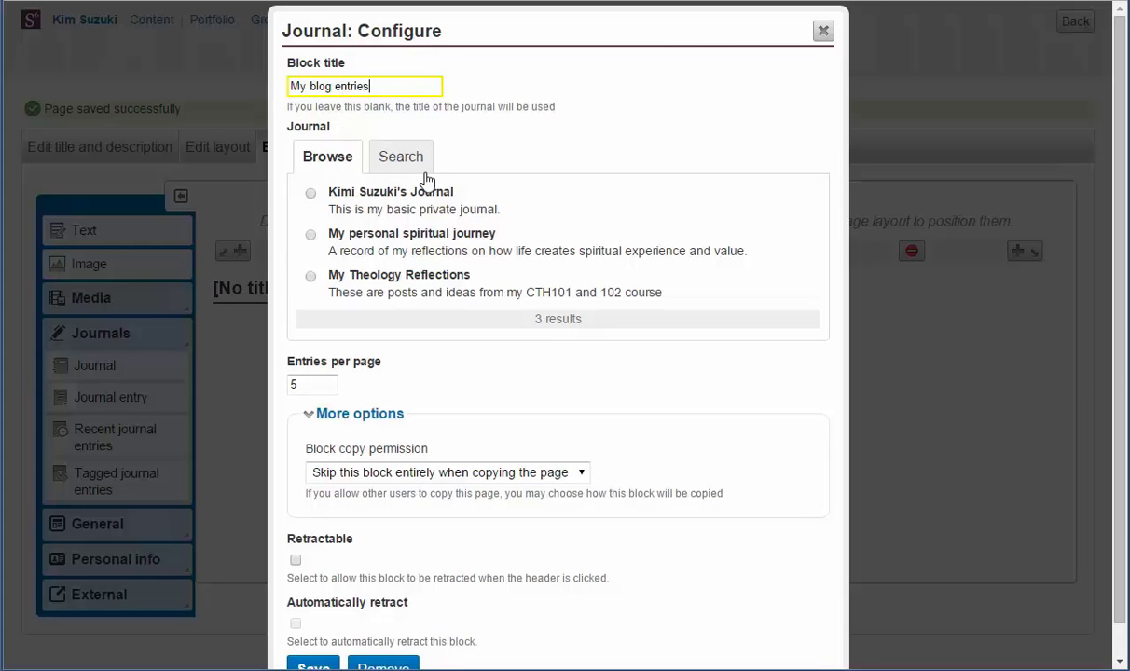
left_click(311, 195)
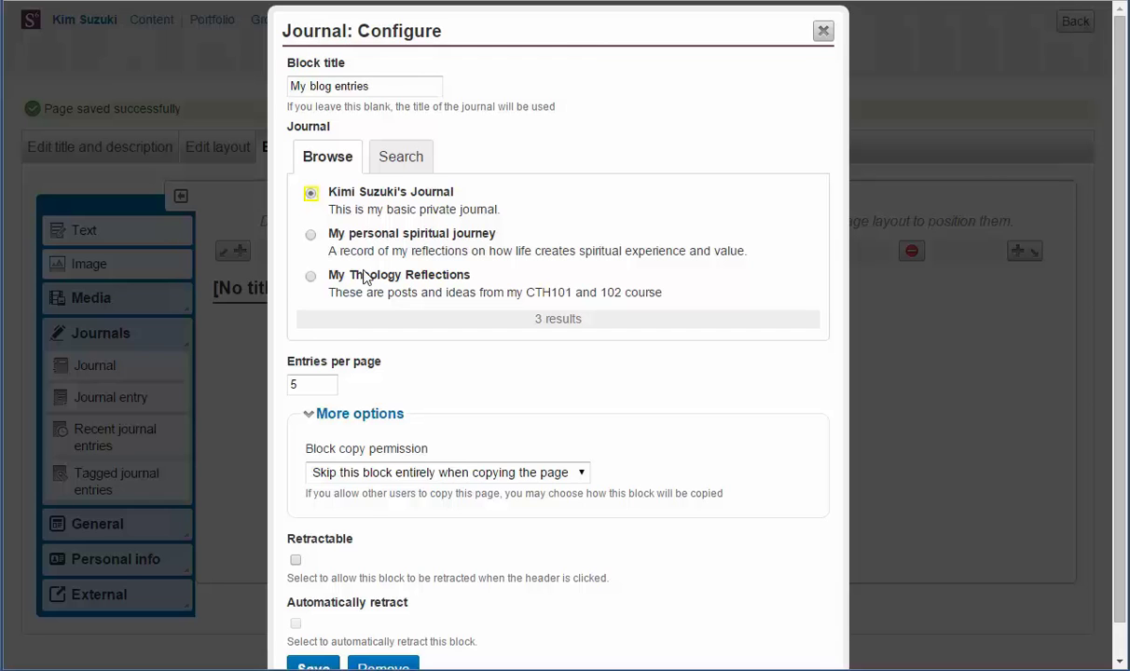
double_click(296, 383)
left_click(316, 384)
scroll(1105, 447, "down", 1)
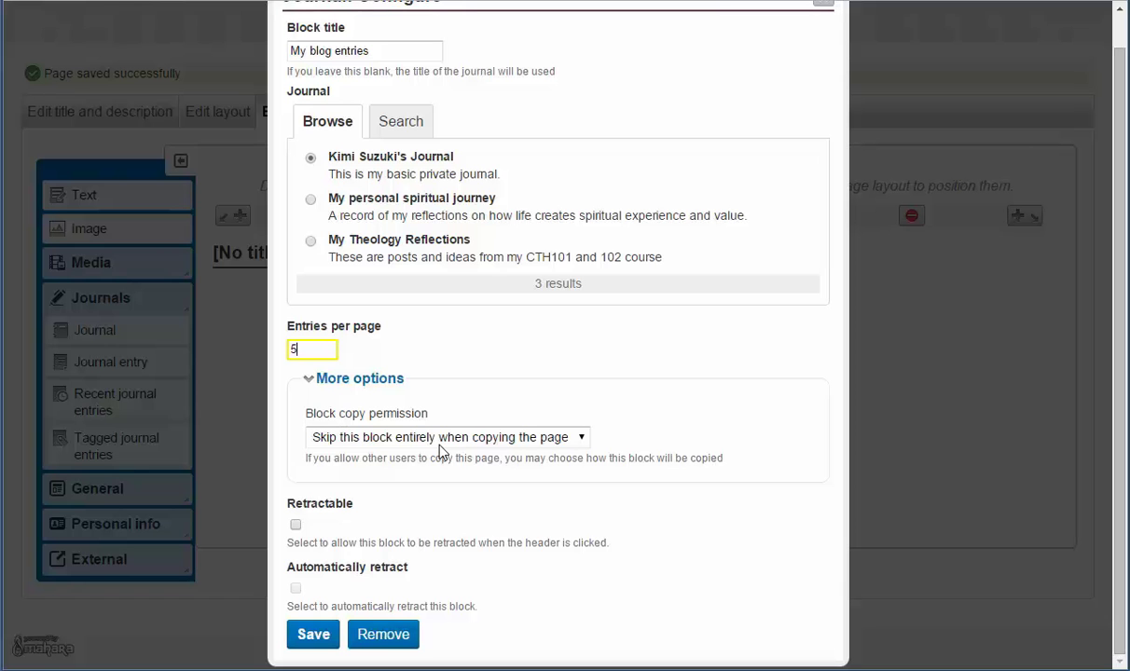
left_click(310, 641)
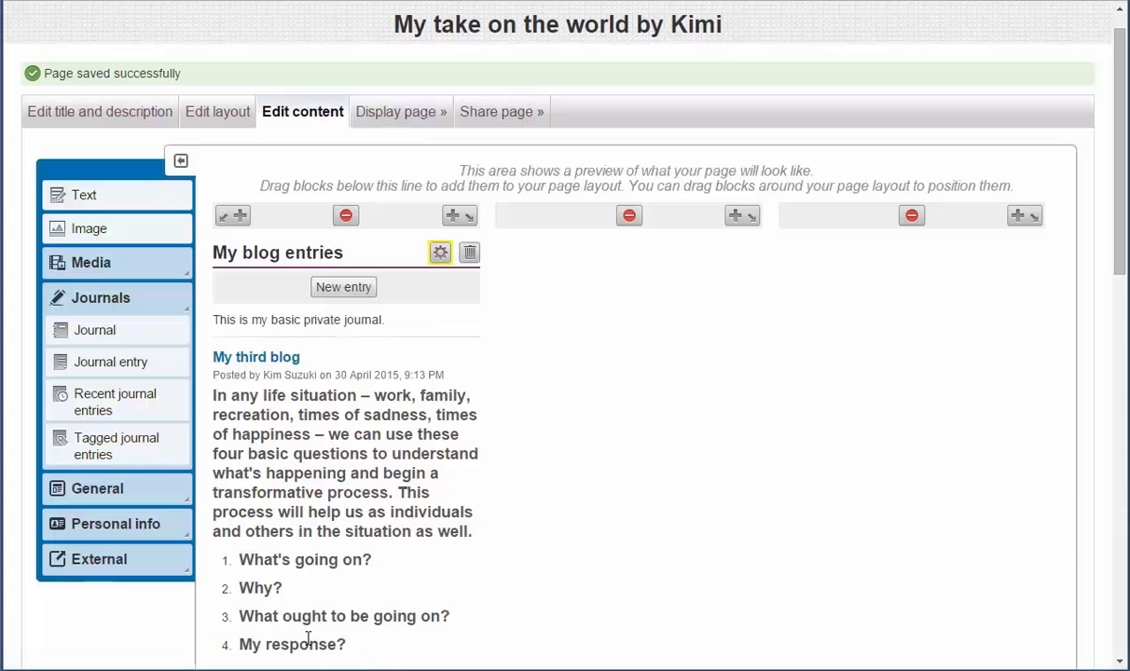
scroll(540, 346, "down", 4)
scroll(540, 358, "down", 7)
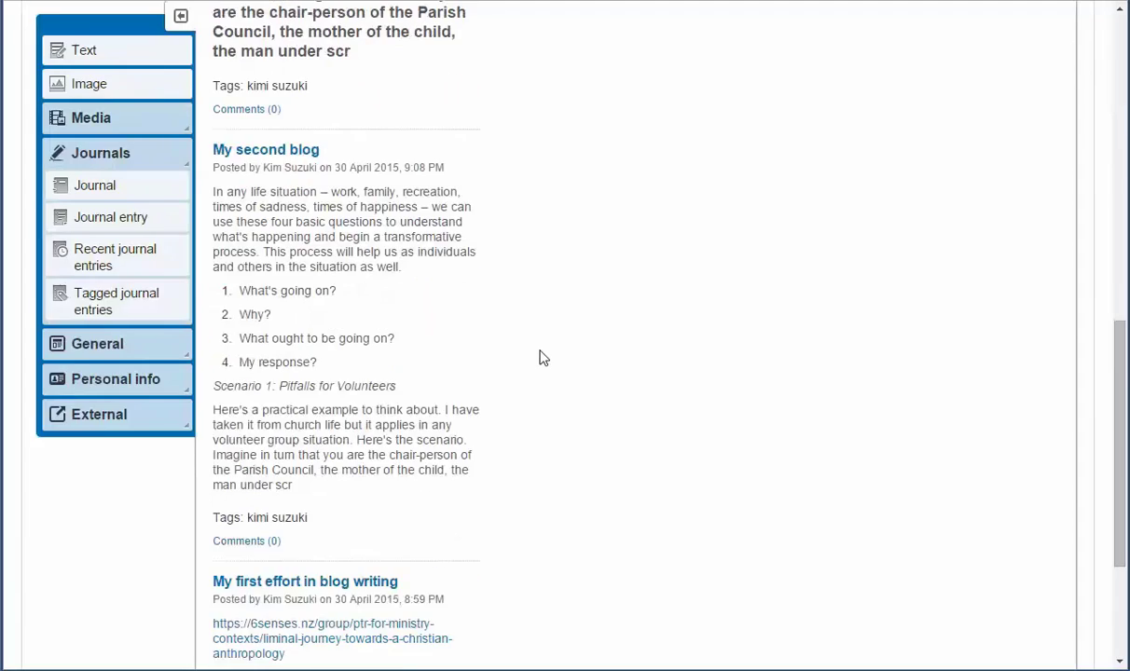
scroll(540, 358, "up", 5)
scroll(540, 358, "up", 4)
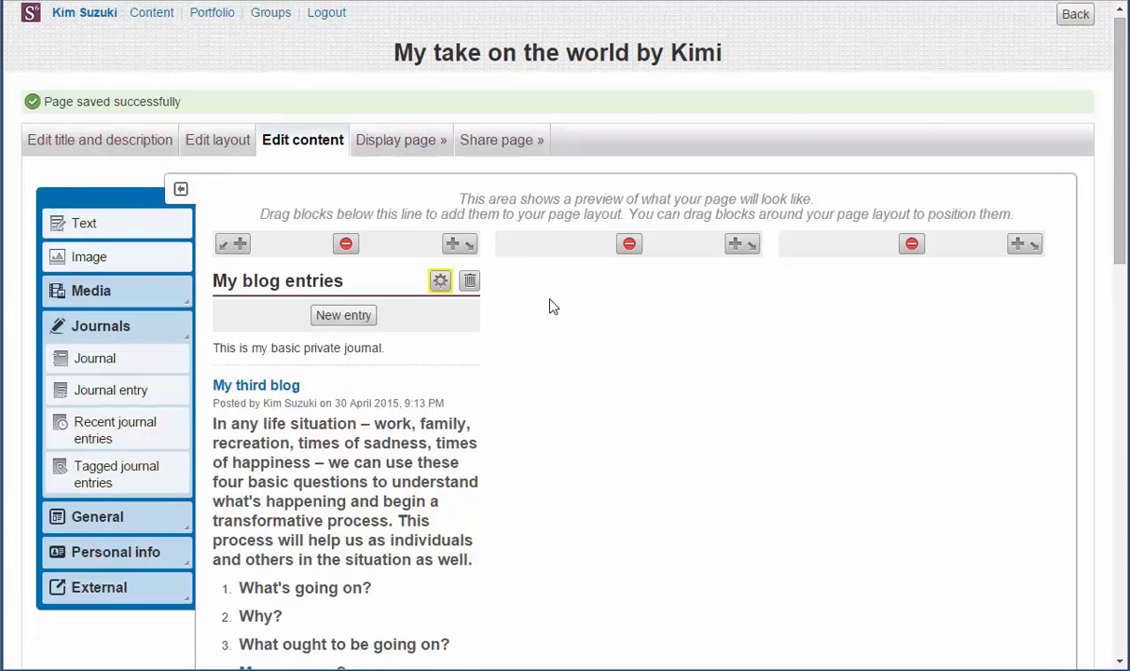
scroll(548, 306, "down", 2)
scroll(548, 306, "up", 2)
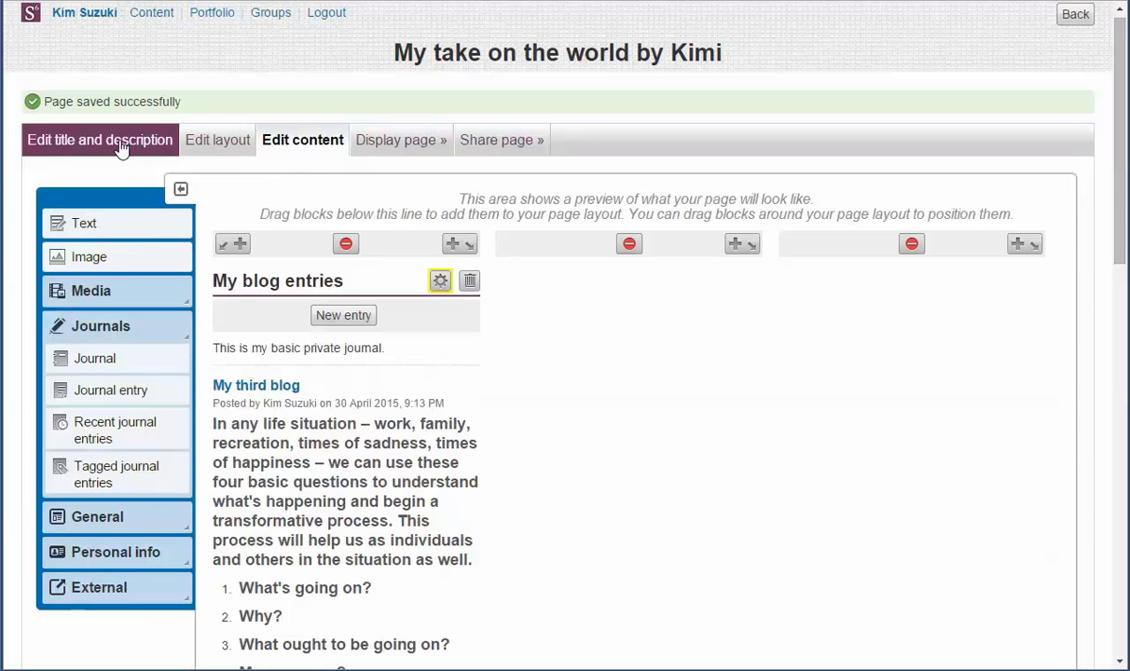
Apply the advanced two-column 67-33 layout with a wider first column
left_click(222, 142)
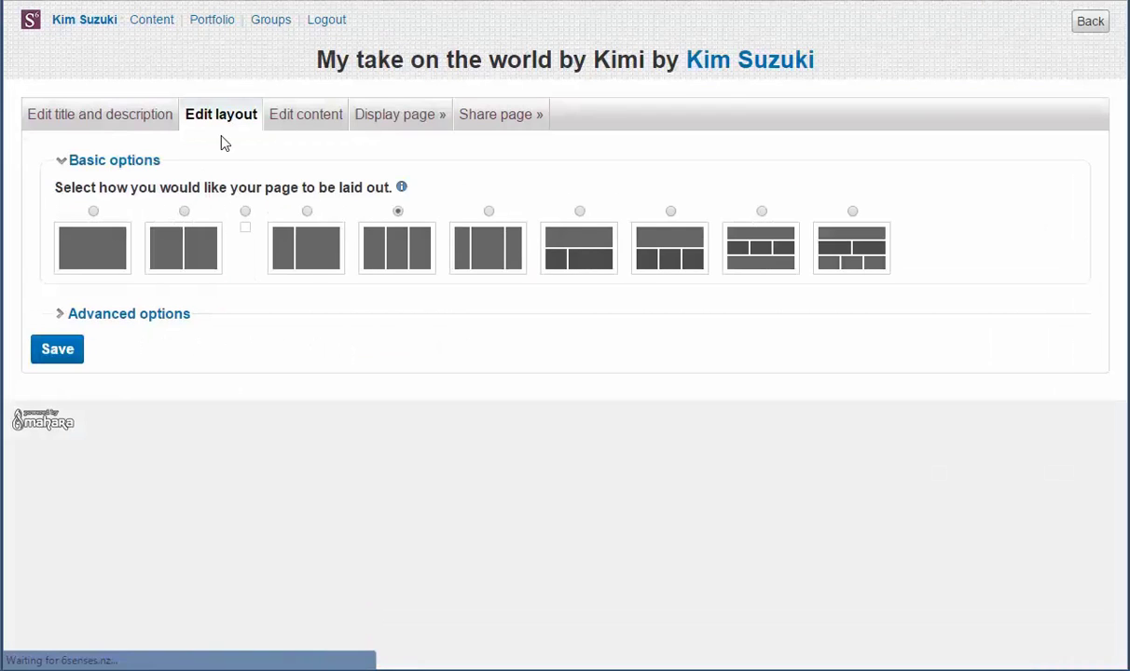
left_click(151, 321)
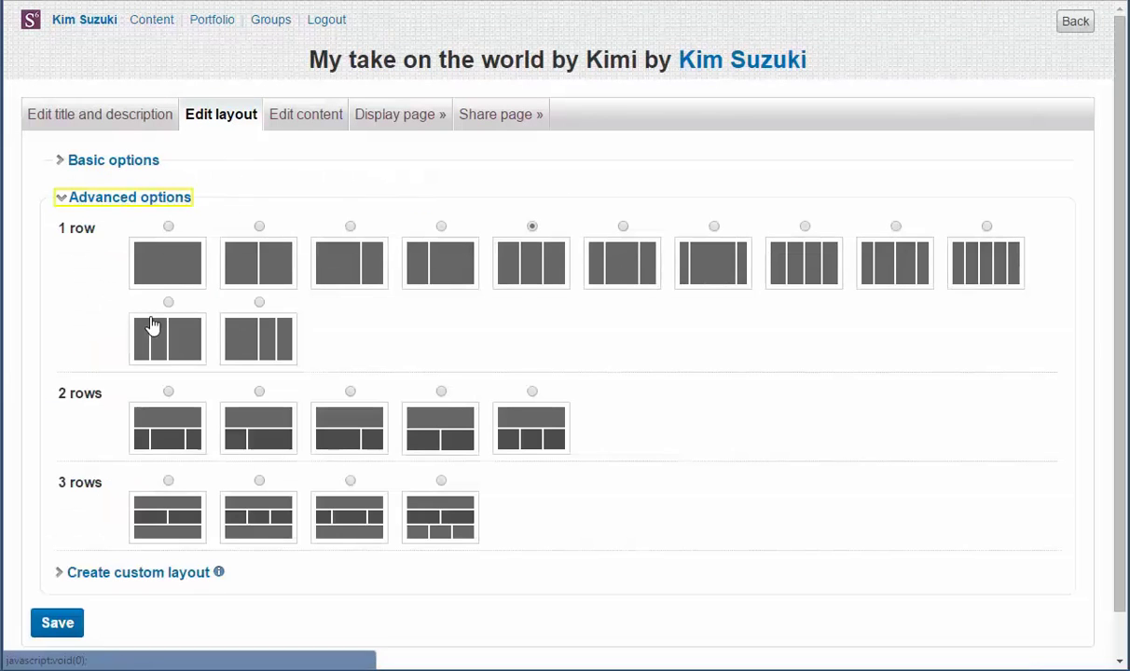
left_click(350, 229)
left_click(57, 620)
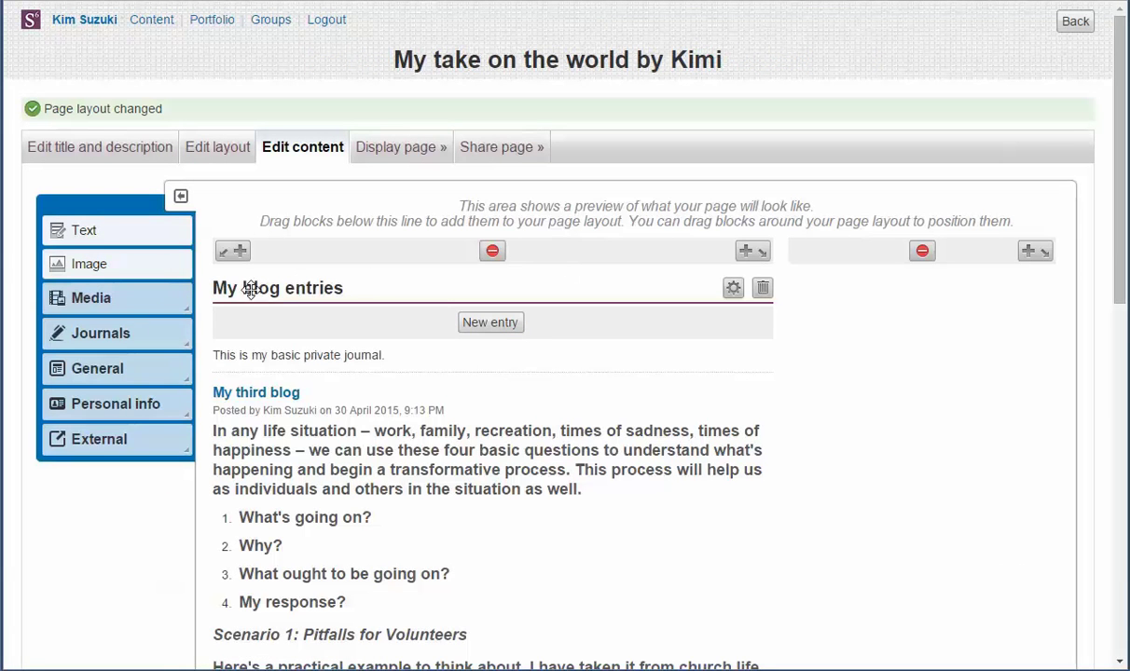
Try moving the My blog entries block, then expand the Personal info block types
left_click_drag(250, 289, 335, 290)
left_click(100, 408)
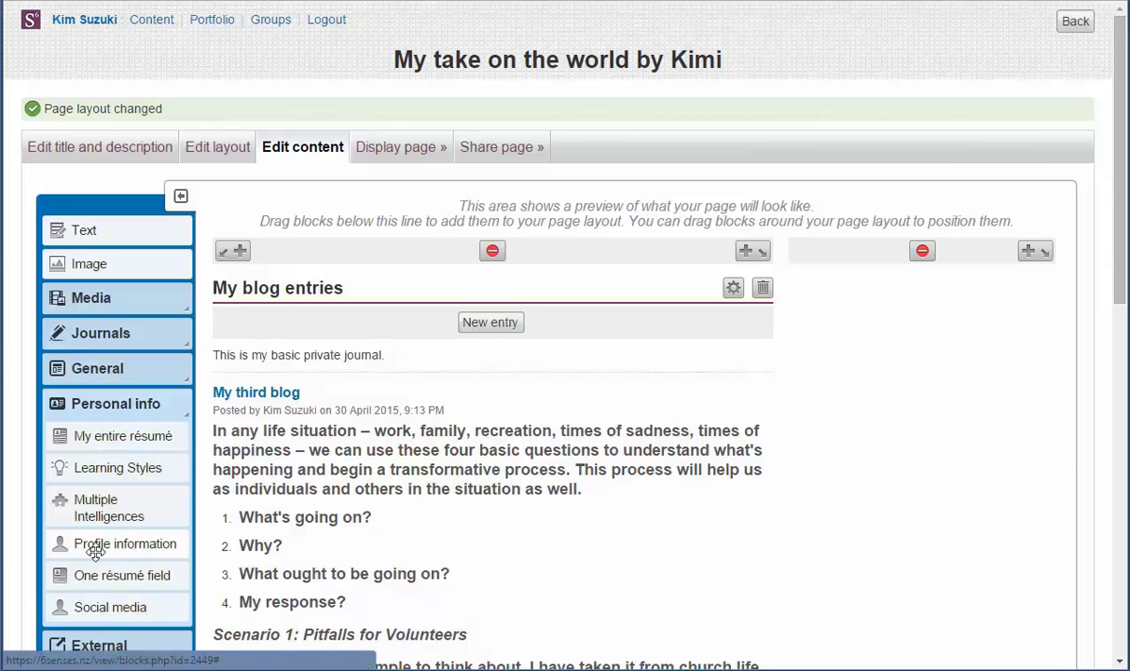
Place a Profile information block in the right column showing last name, first name, country and profile picture
left_click_drag(96, 551, 901, 298)
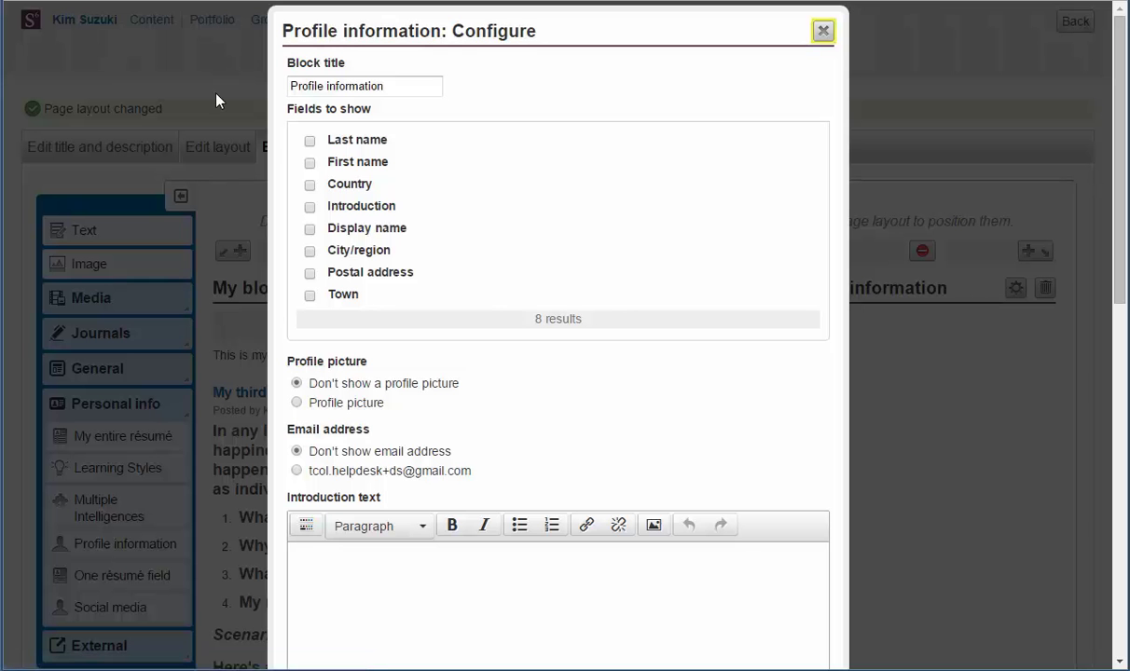
left_click(309, 141)
left_click(312, 163)
left_click(297, 403)
scroll(522, 410, "down", 2)
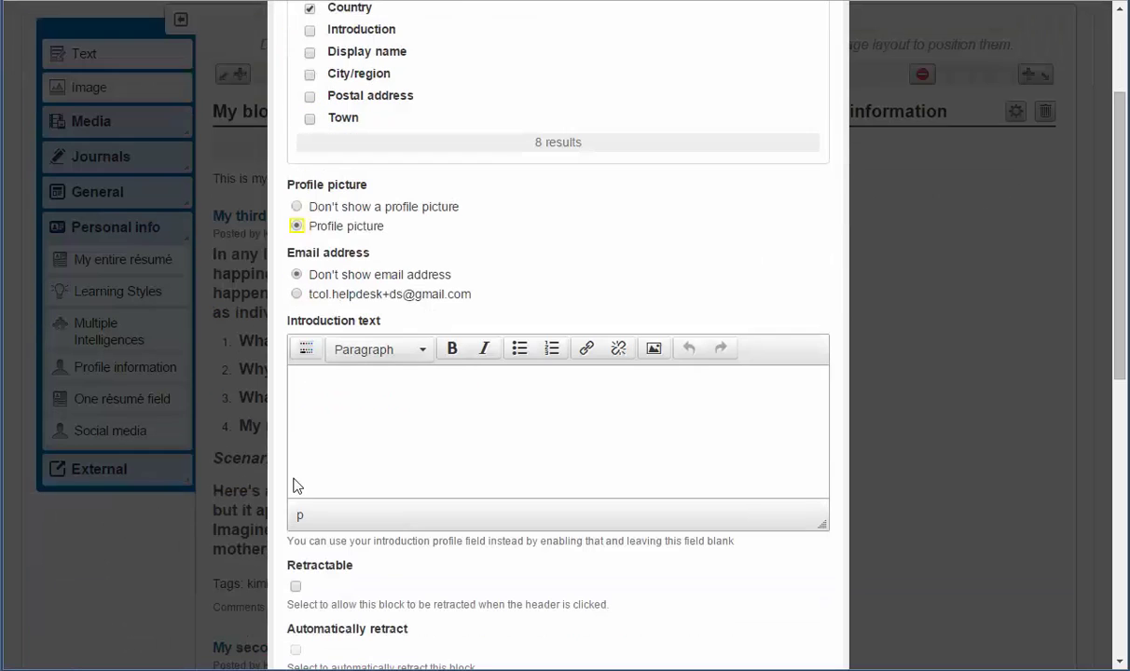
scroll(438, 494, "down", 3)
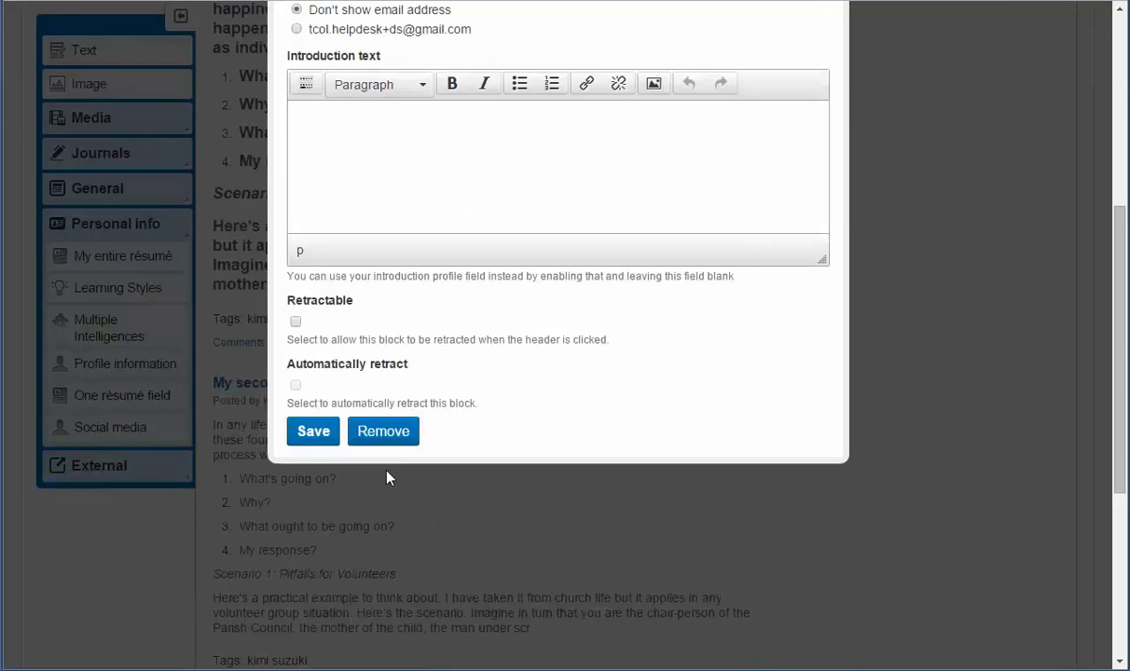
left_click(317, 438)
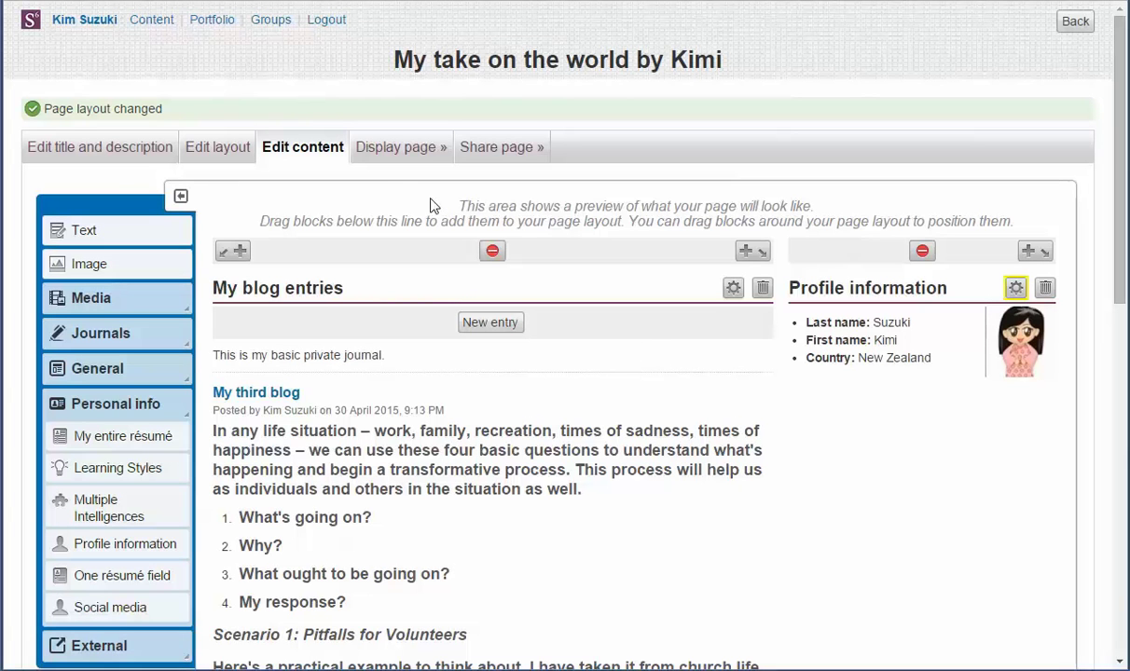
Preview the page in view mode, checking My blog entries beside the profile information
left_click(401, 149)
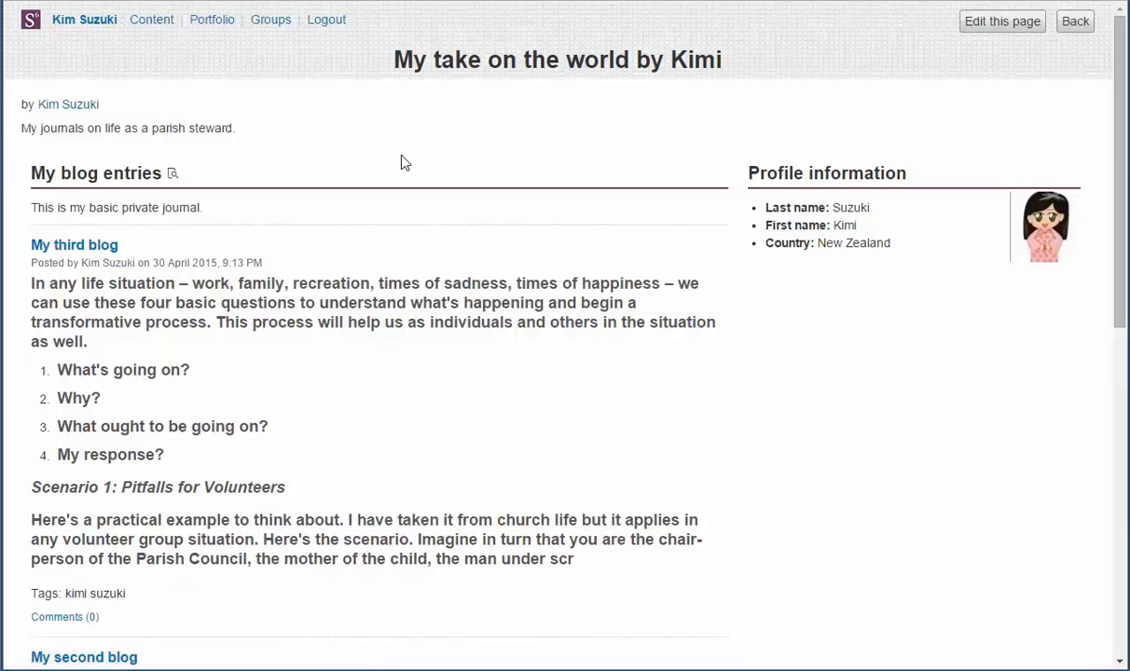
scroll(402, 162, "down", 10)
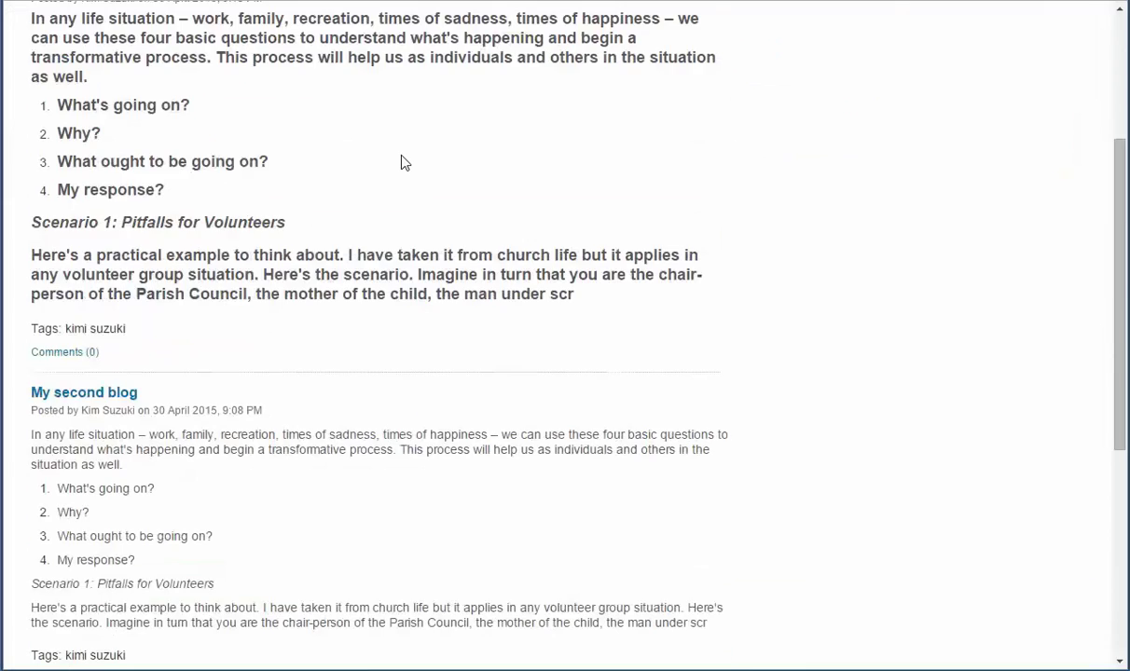
scroll(401, 162, "up", 10)
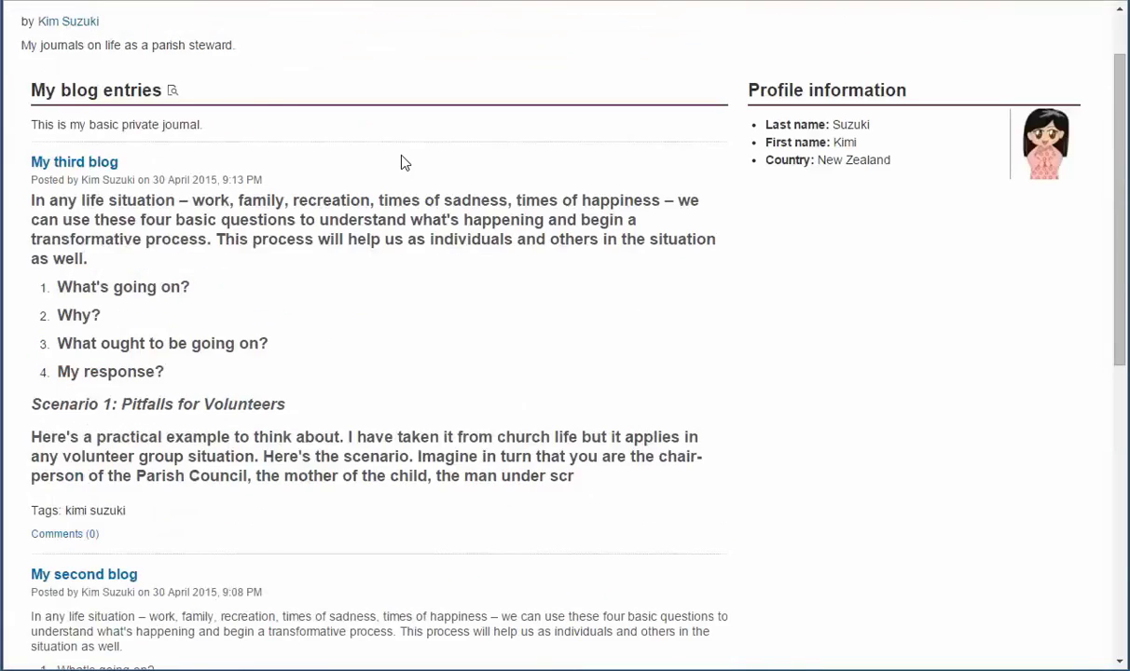
left_click_drag(82, 284, 126, 596)
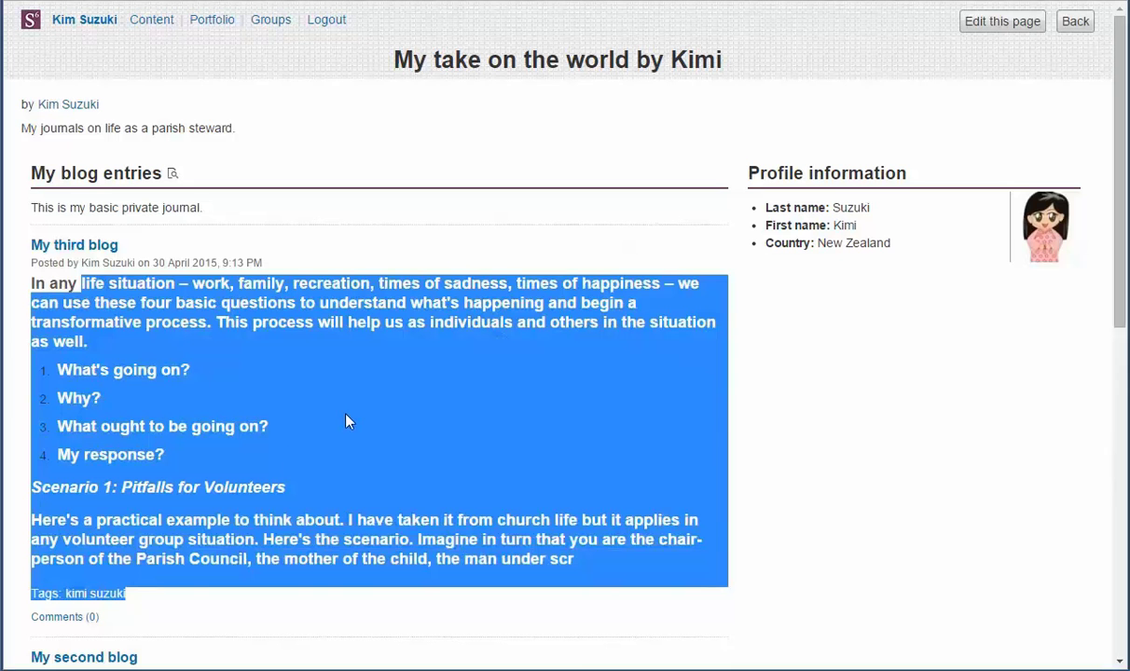
left_click(467, 123)
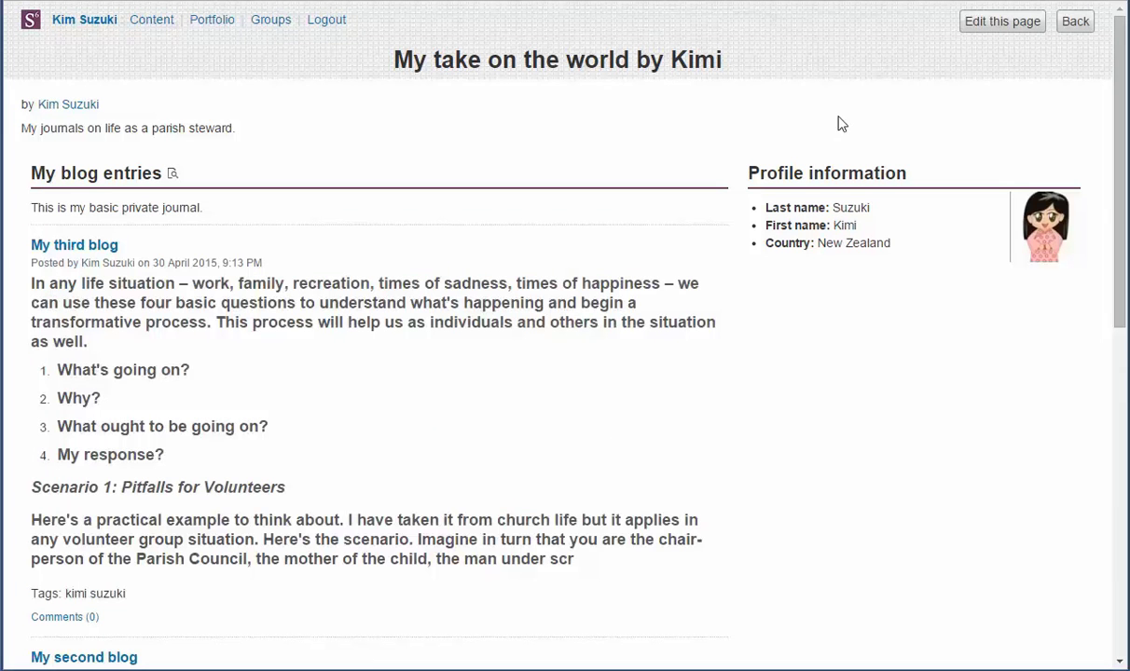
Share the page with Friends and Public, leaving the start and end dates empty
left_click(978, 22)
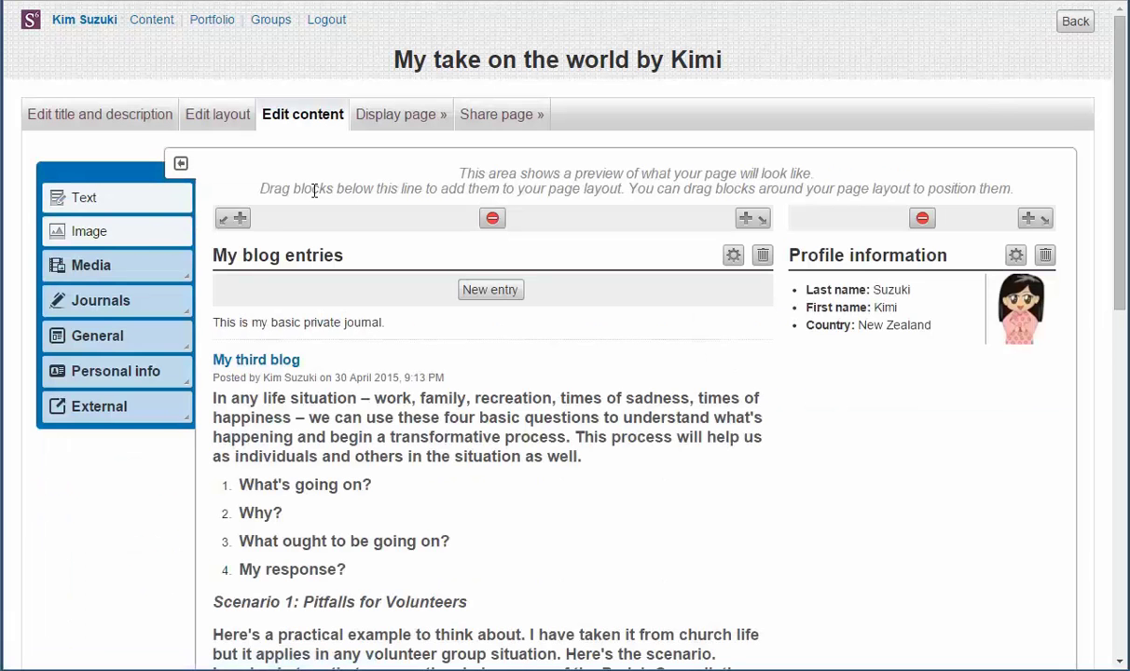
left_click(484, 122)
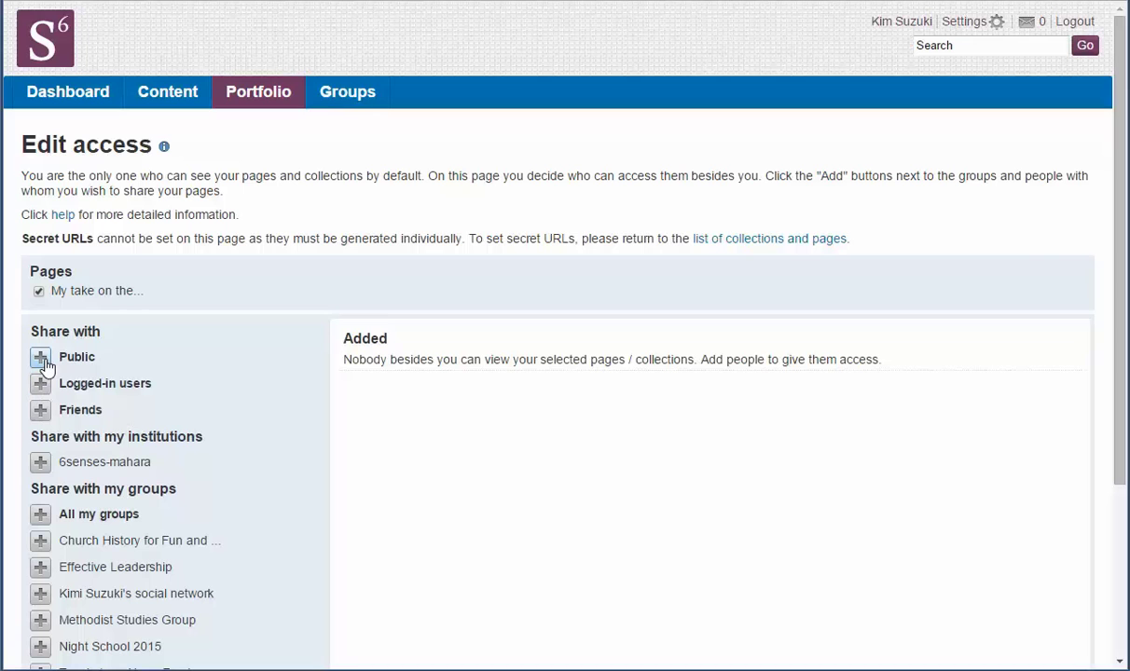
left_click(40, 409)
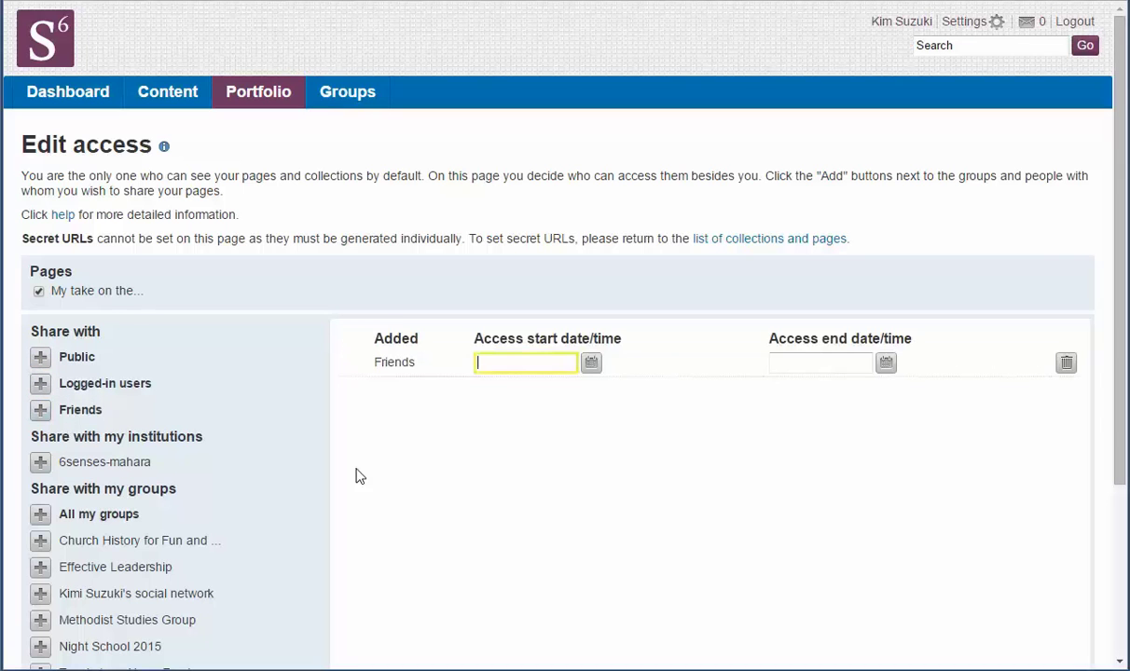
left_click(41, 360)
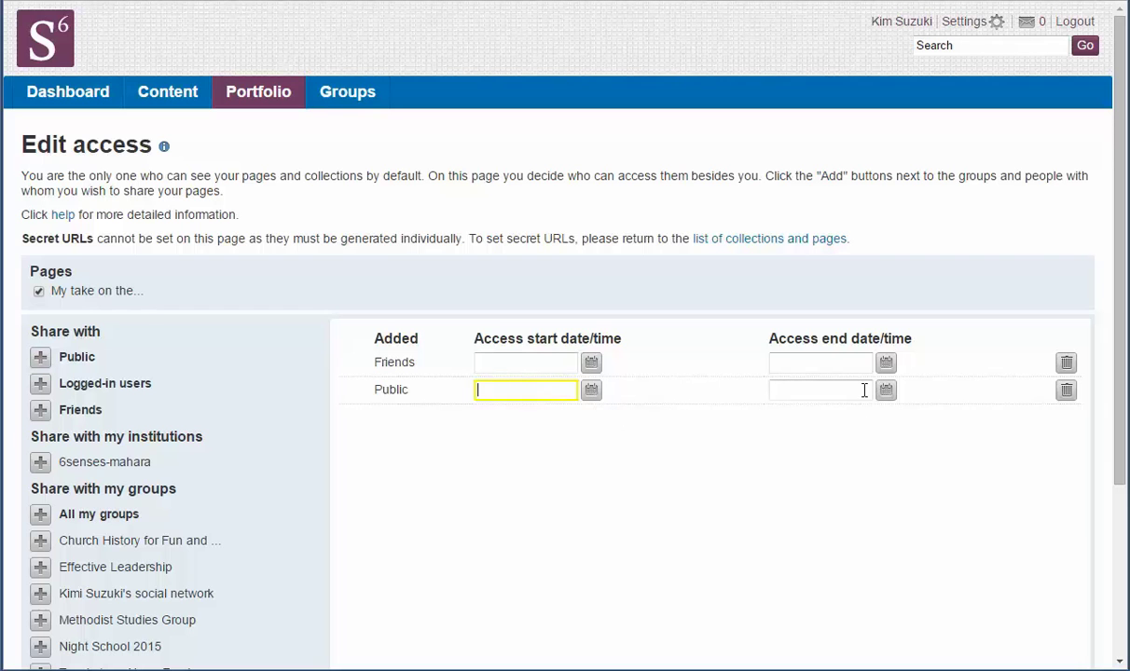
left_click(591, 391)
left_click(566, 471)
left_click_drag(1123, 459, 1122, 597)
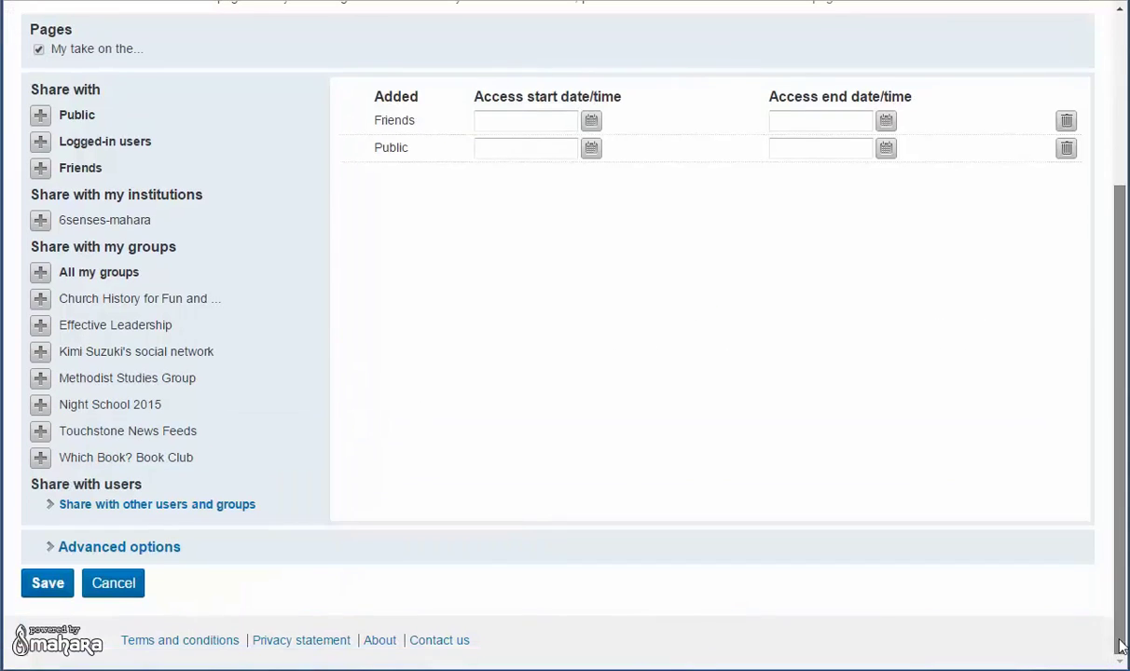
left_click(48, 584)
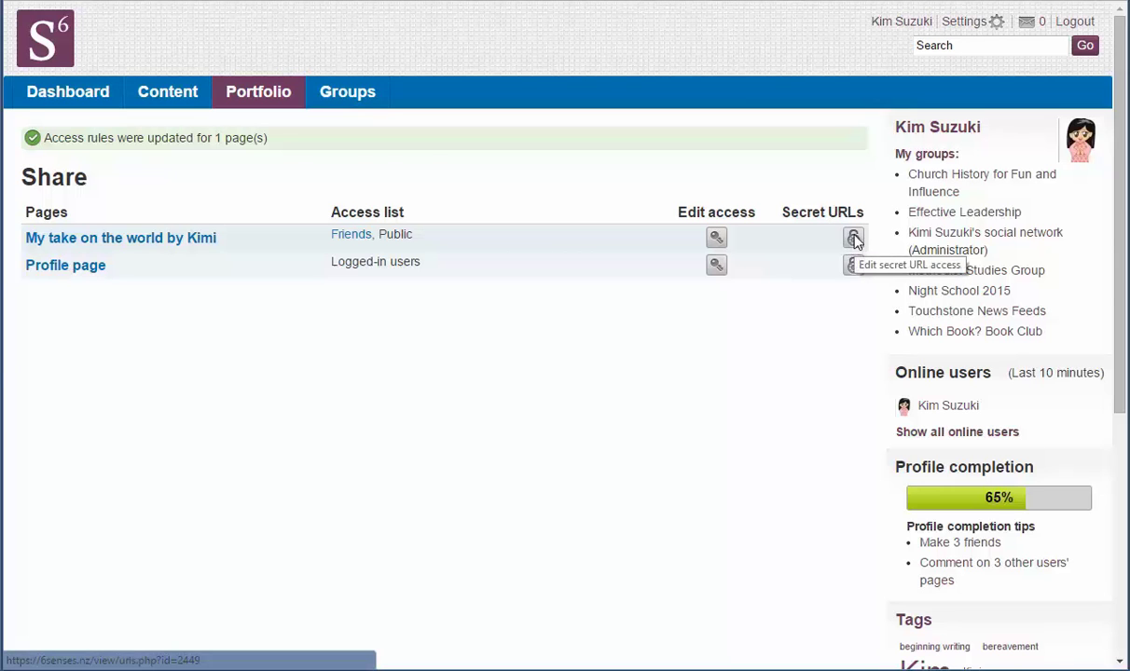
Generate a new secret URL for 'My take on the world by Kimi' and copy it
left_click(854, 239)
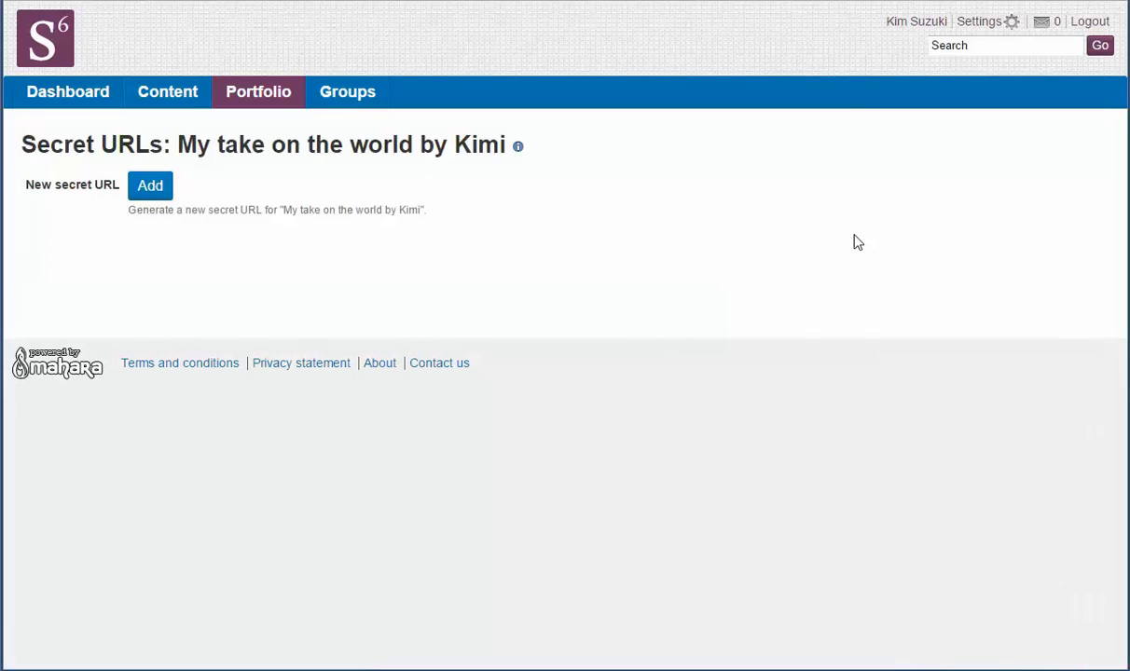
left_click(150, 188)
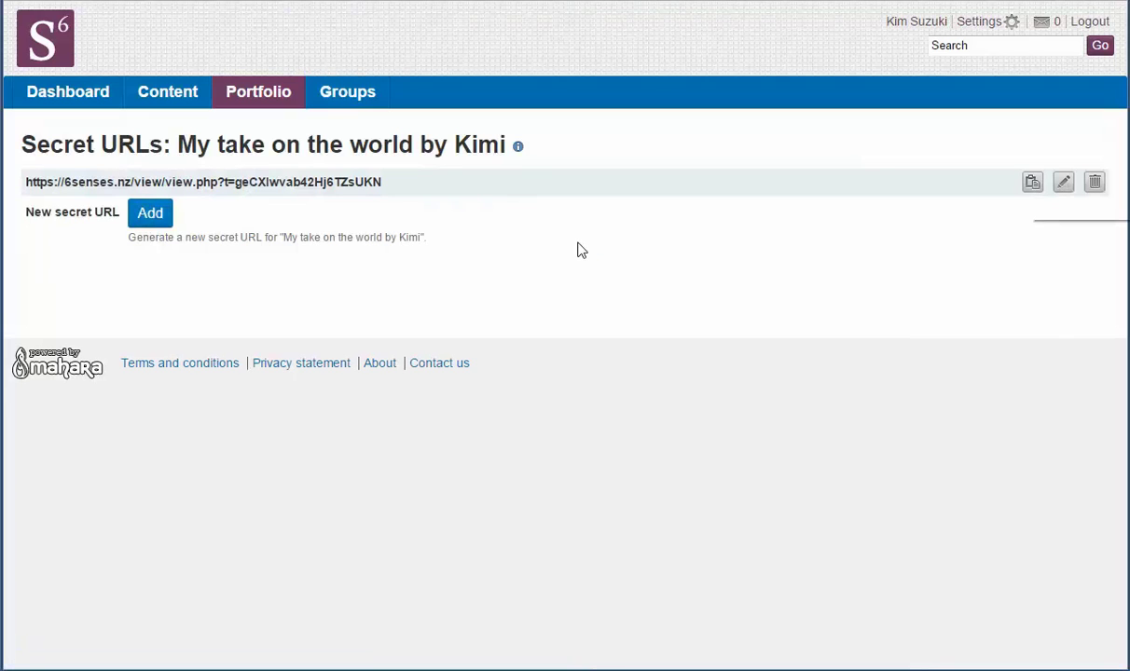
left_click(1031, 184)
From Portfolio > Pages, open the Share page tab of 'My take on the world by Kimi'
mouse_move(254, 102)
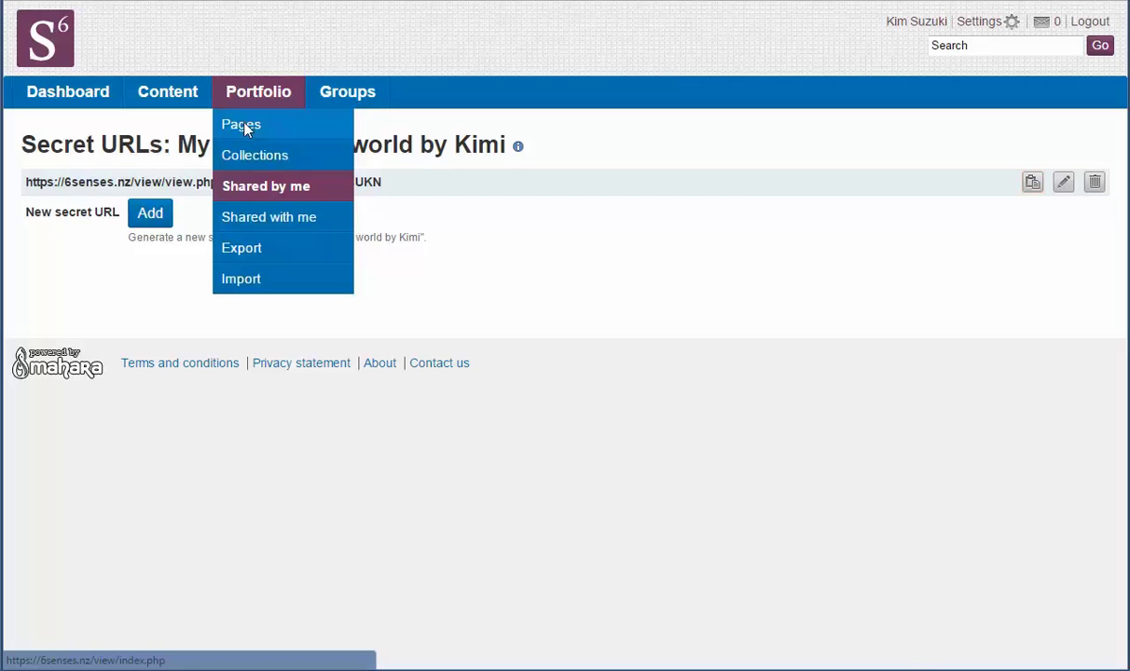
left_click(244, 131)
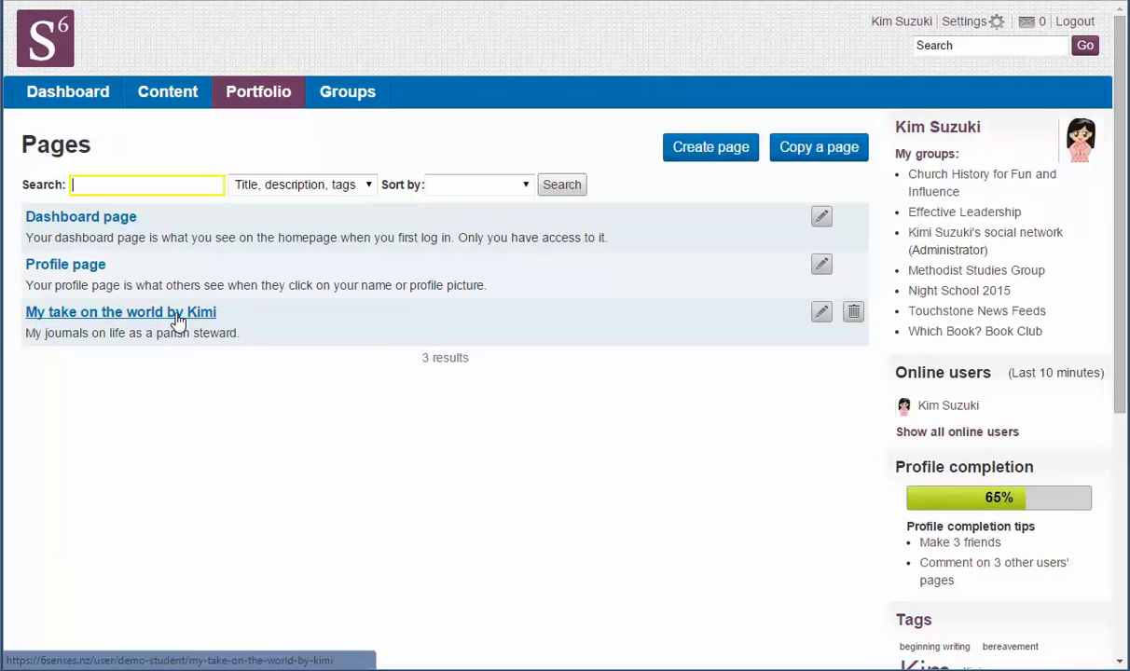
left_click(821, 314)
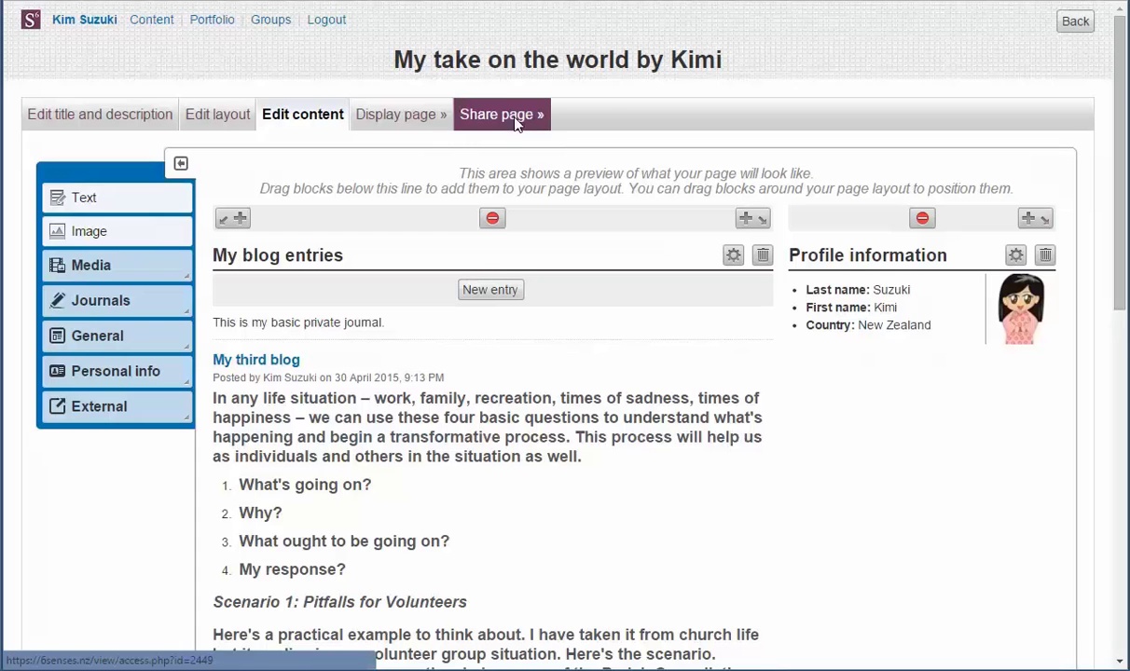
left_click(488, 118)
scroll(336, 406, "down", 3)
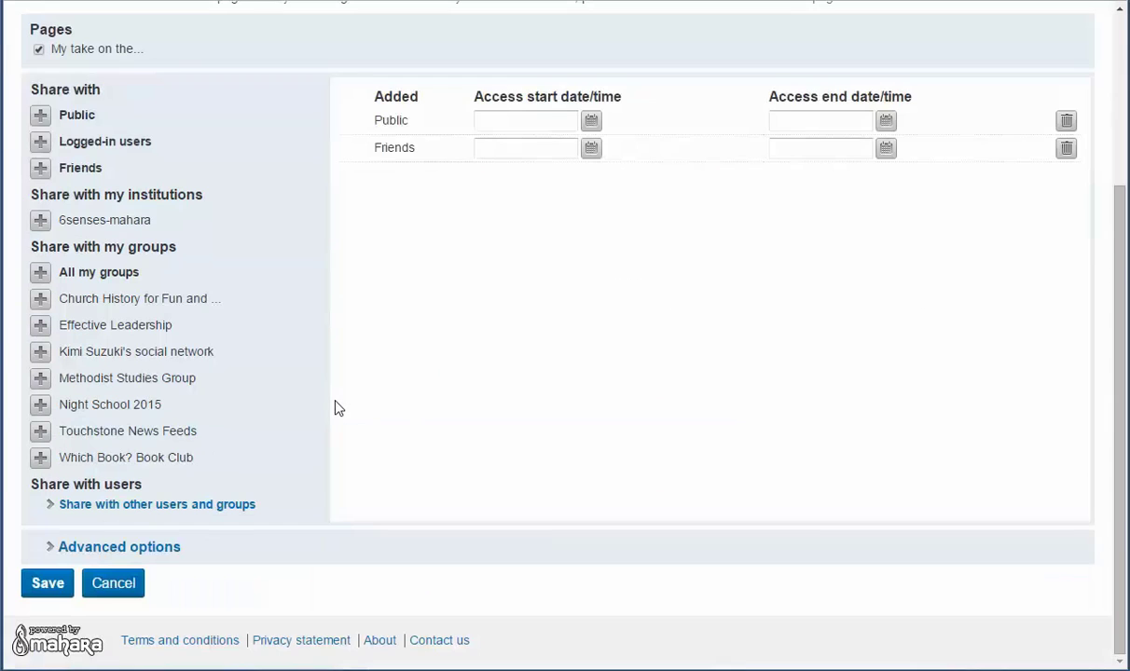
Under Advanced options, enable Allow comments with Moderate comments, then save the sharing settings
left_click(156, 550)
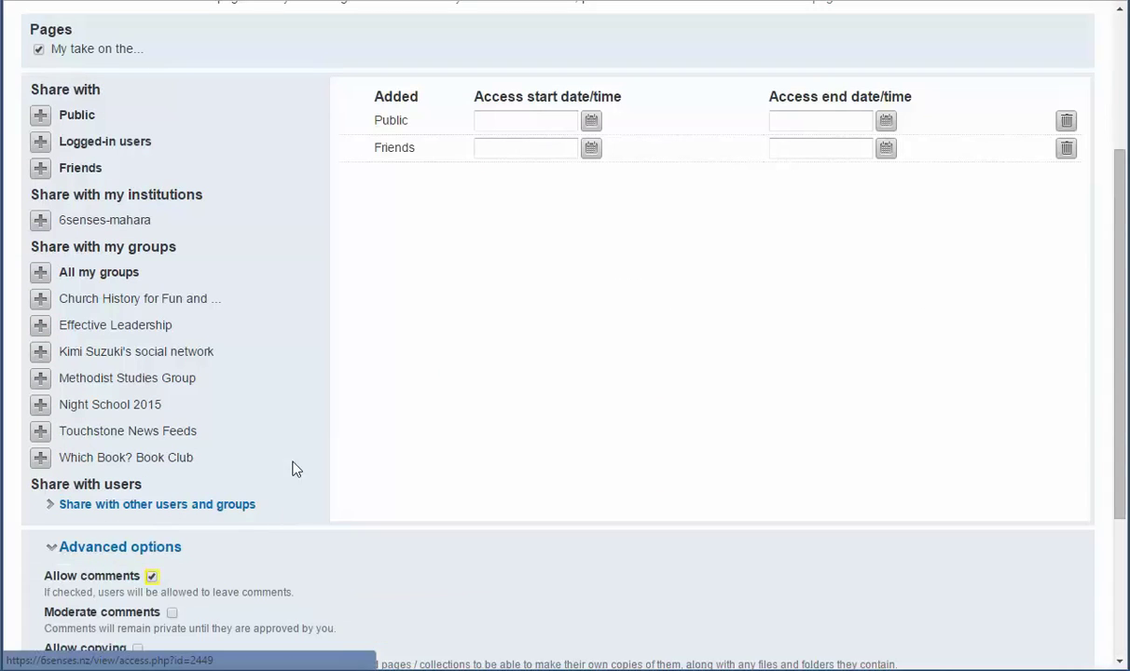
scroll(275, 442, "down", 3)
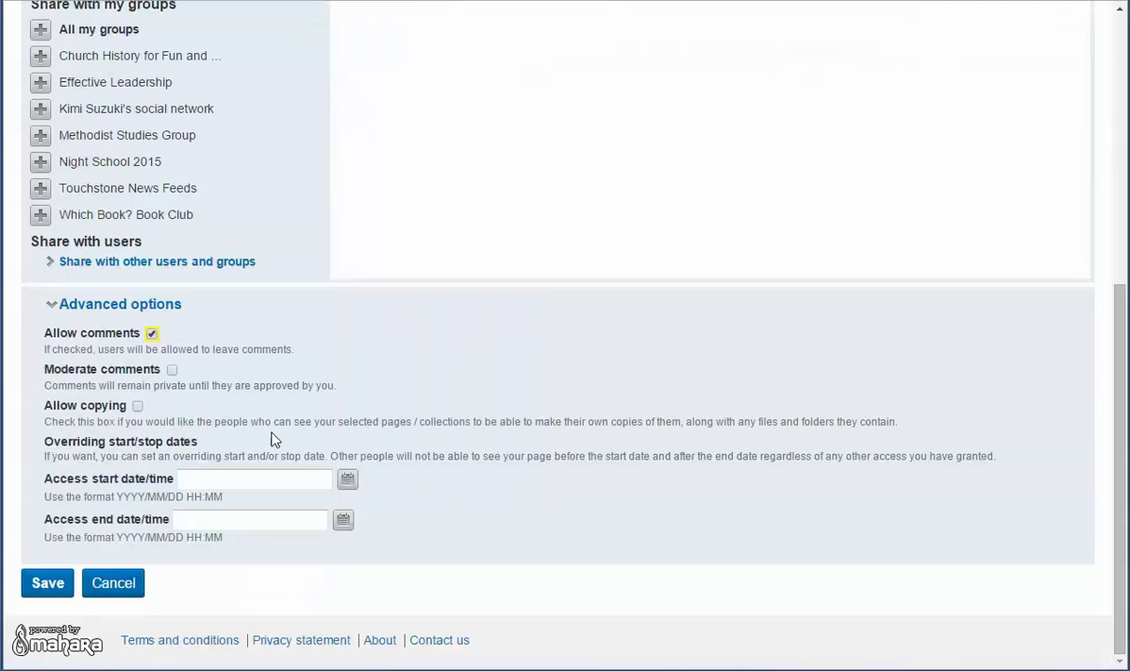
left_click(172, 371)
left_click(152, 335)
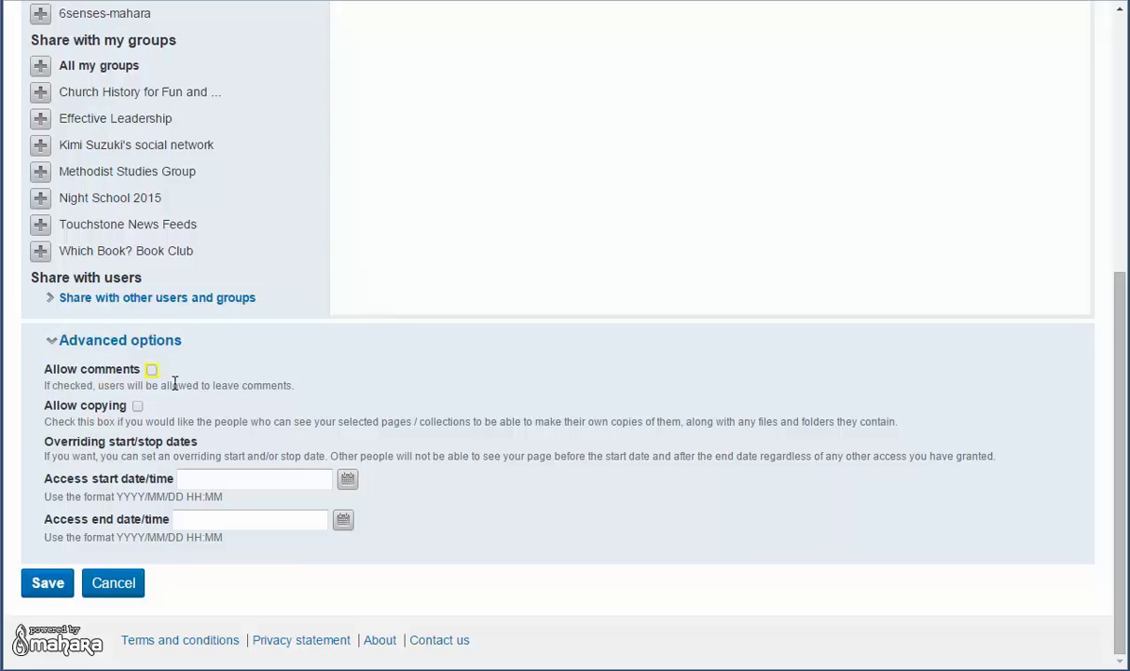
left_click(152, 372)
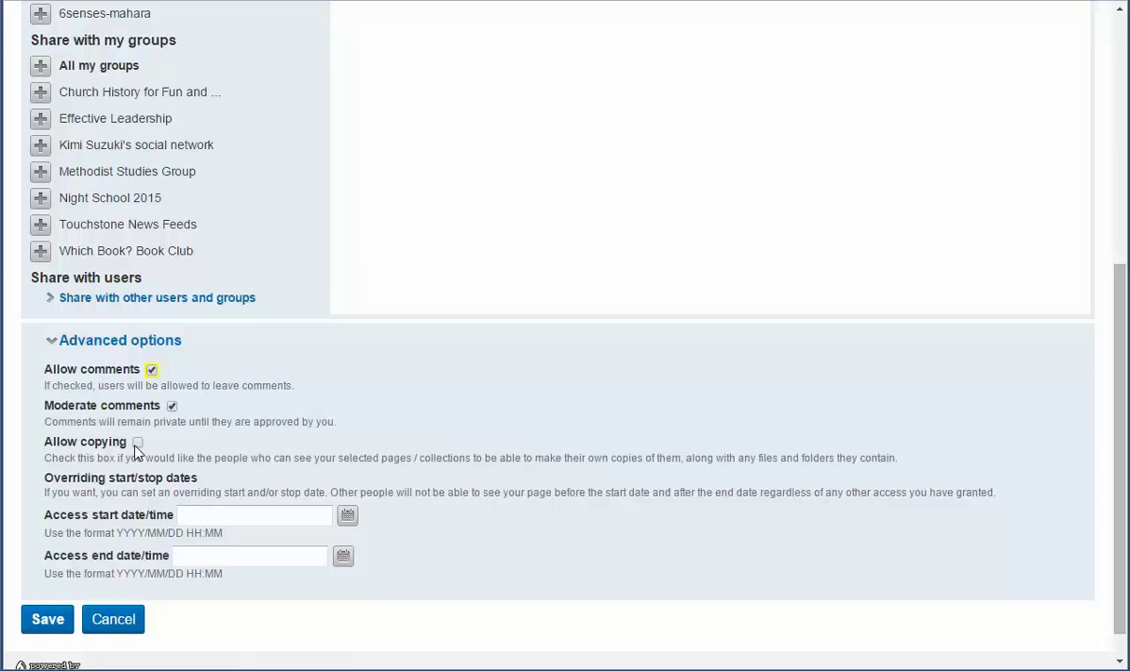
left_click(37, 620)
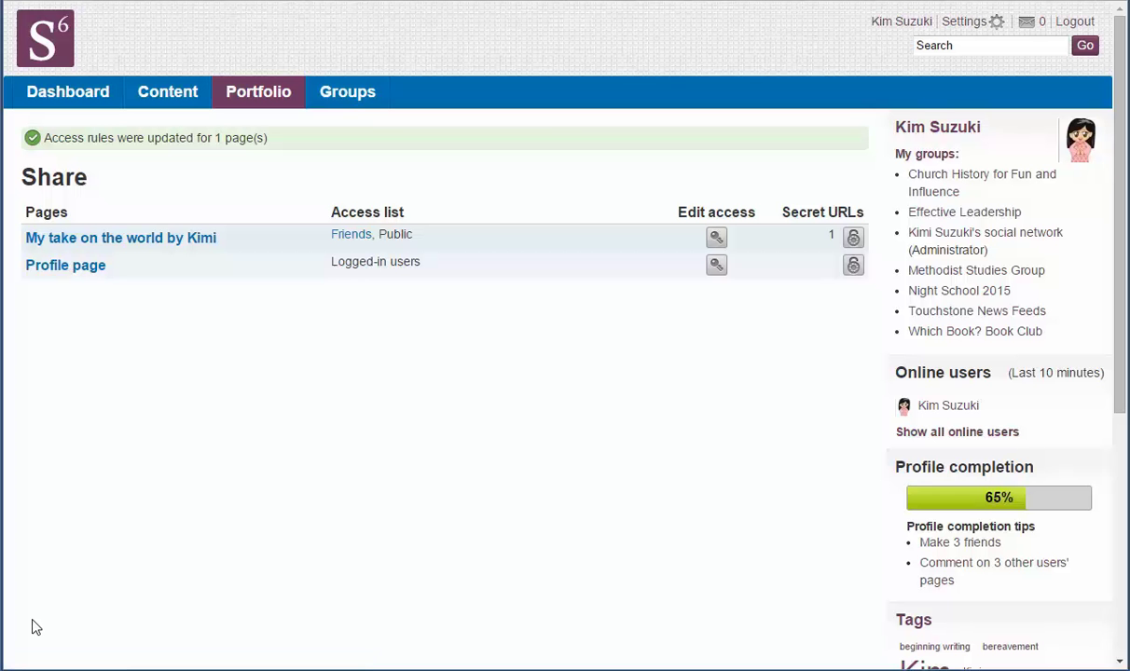